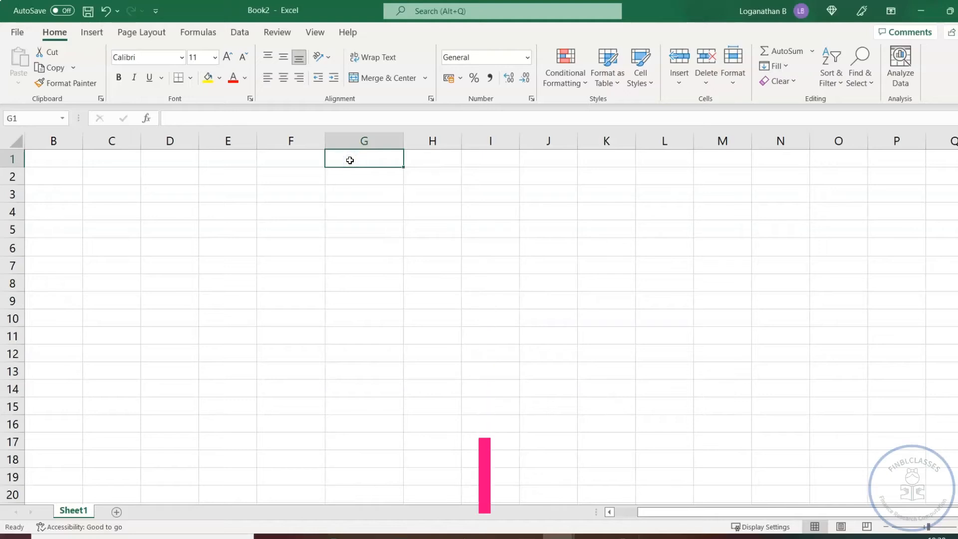
Enter the heading DATE RELATED FUNCTIONS in cell G1 of the blank sheet.
text(DA)
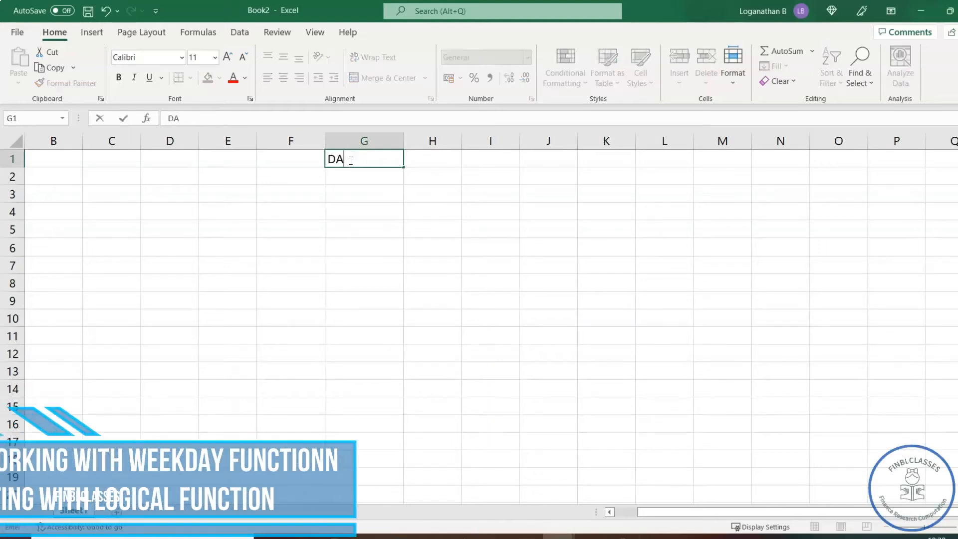
text(TE RELATED FUNCTIONS)
click(367, 224)
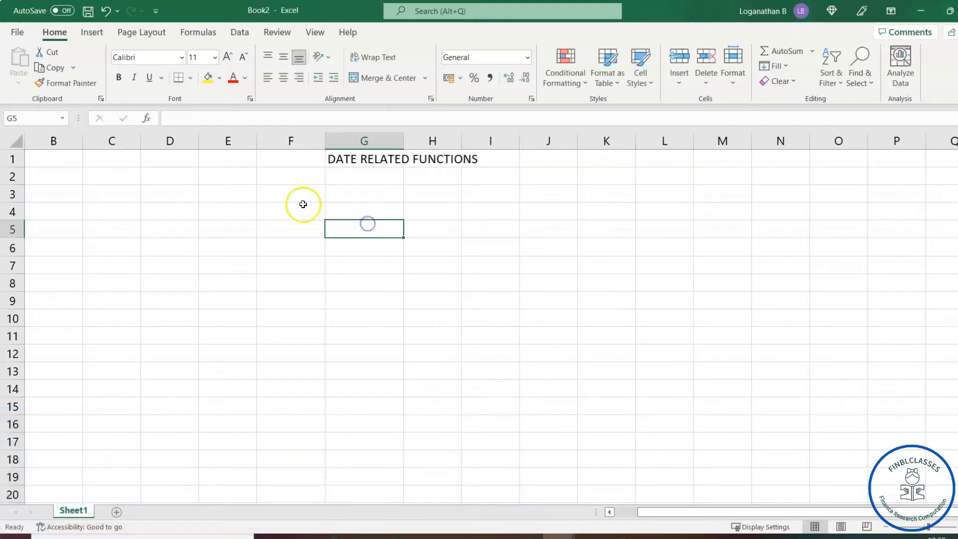
click(291, 195)
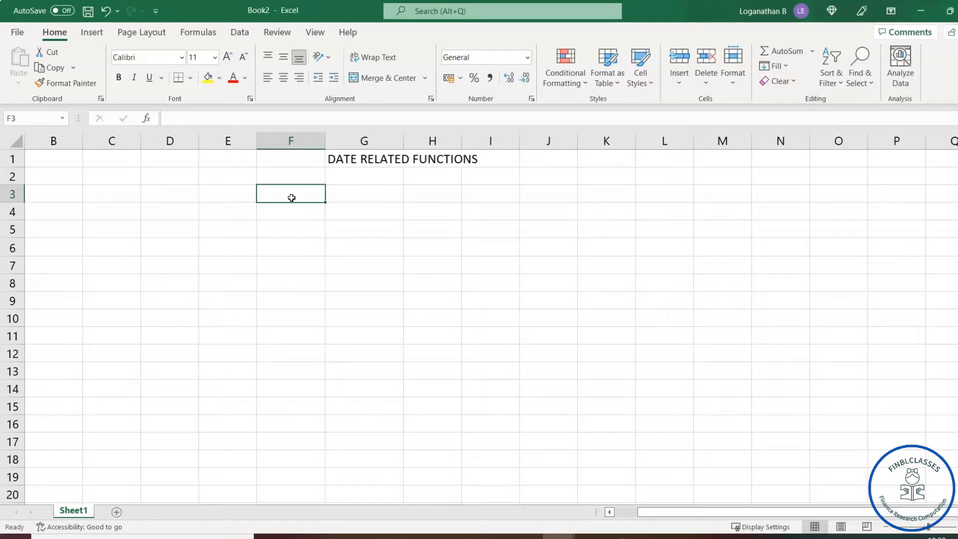
click(294, 213)
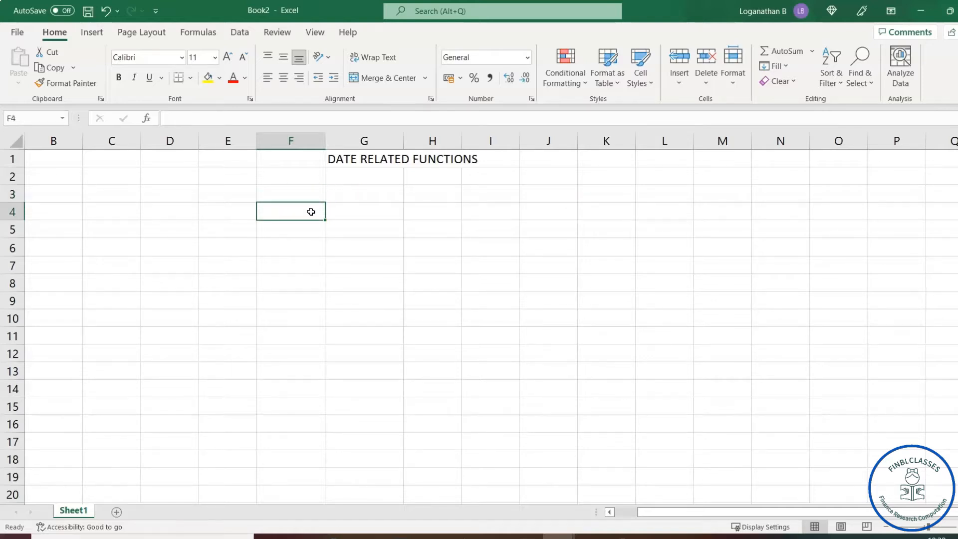
Label F4 as US ENGLISH DATE and F6 as INDIAN DATES.
text(US ENGLISH DATE)
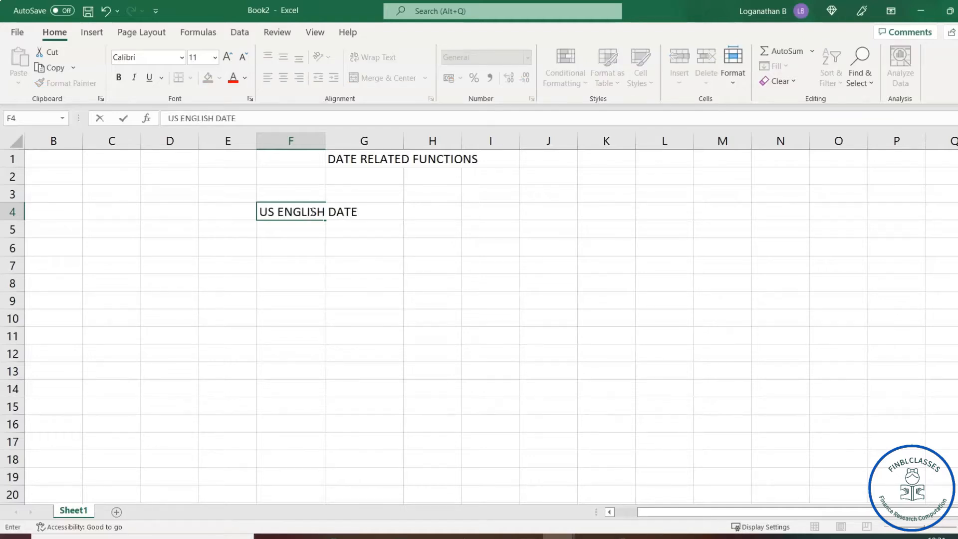
click(288, 248)
text(INDIAN )
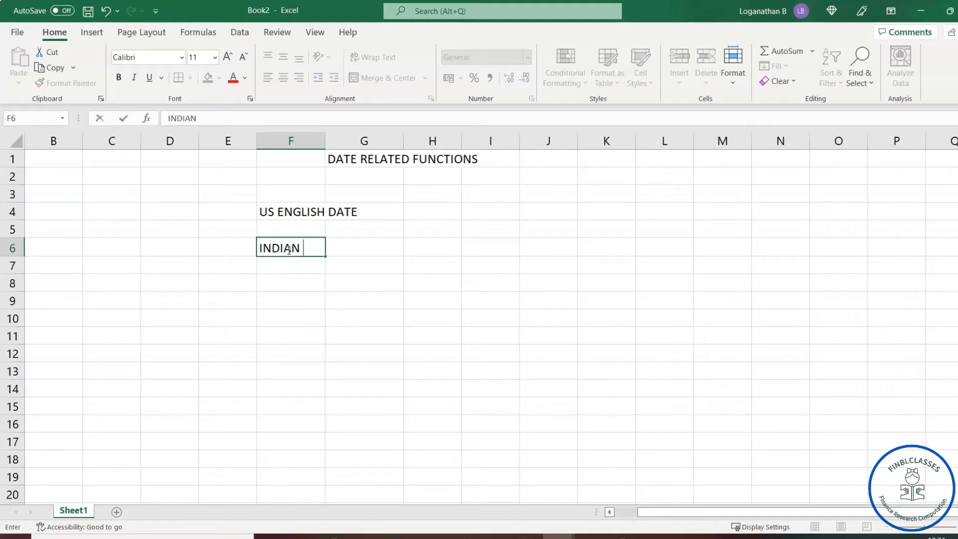
text(DATES)
click(422, 210)
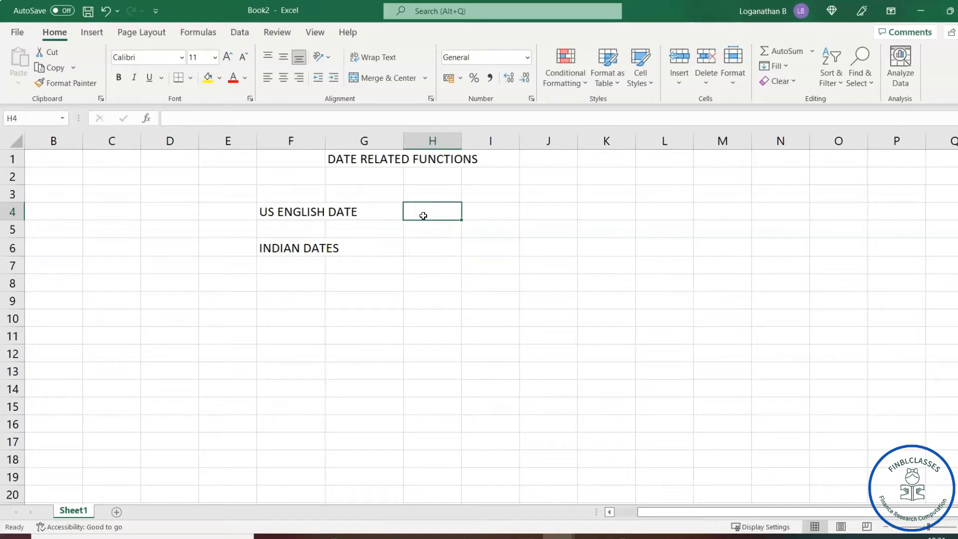
Note MONTH/DAY/YEAR in H4 and DAY/MONTH/YEAR in H6 beside the labels.
text(MO)
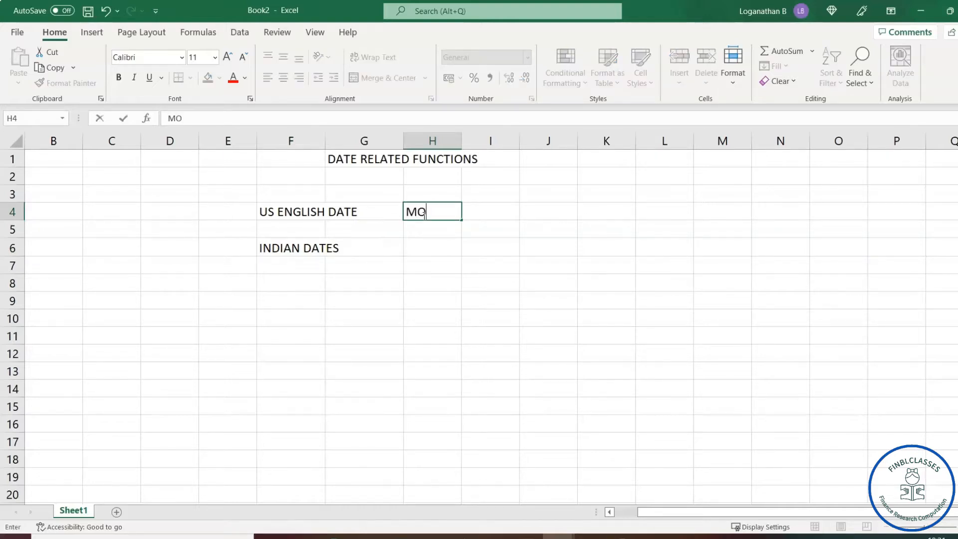
text(NTH/DAY)
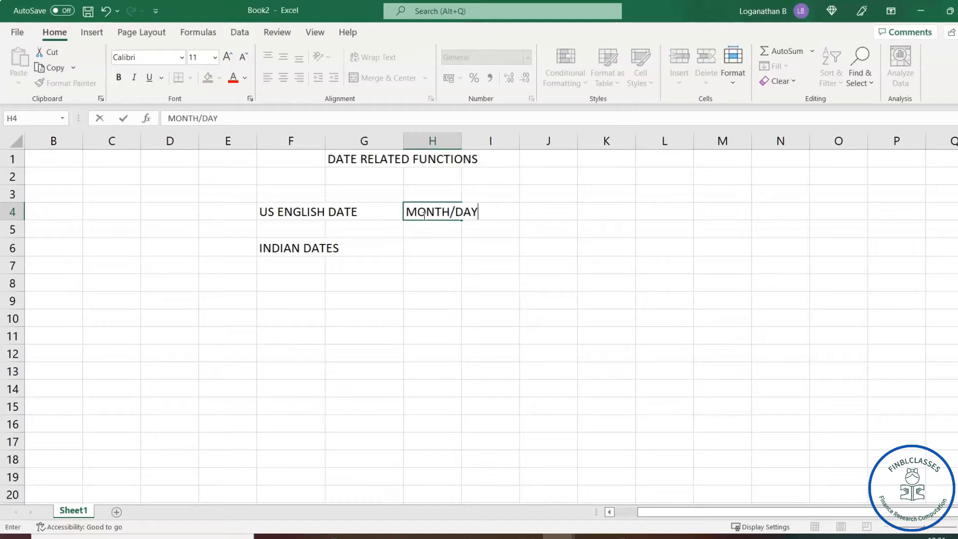
text(/YEA)
text(T)
key(BackSpace)
text(R)
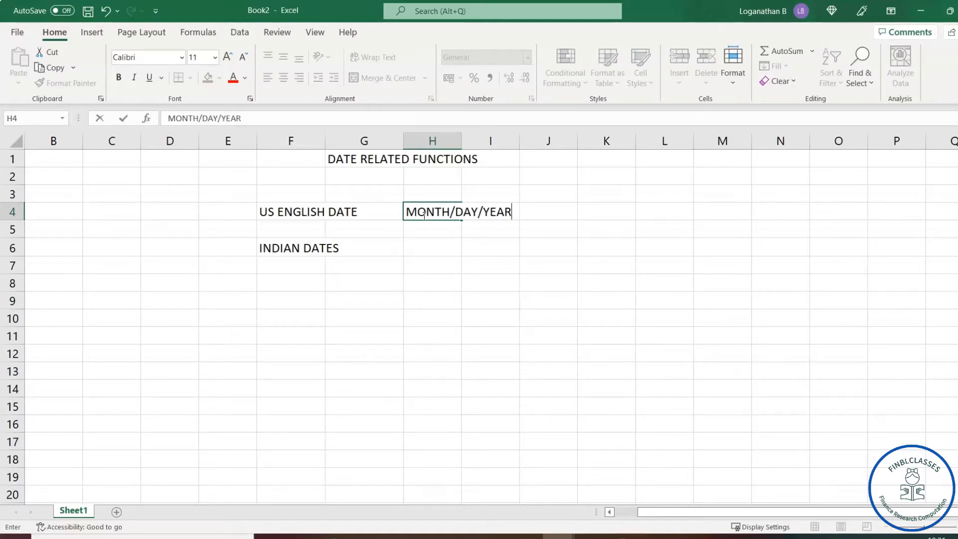
click(431, 247)
text(DA)
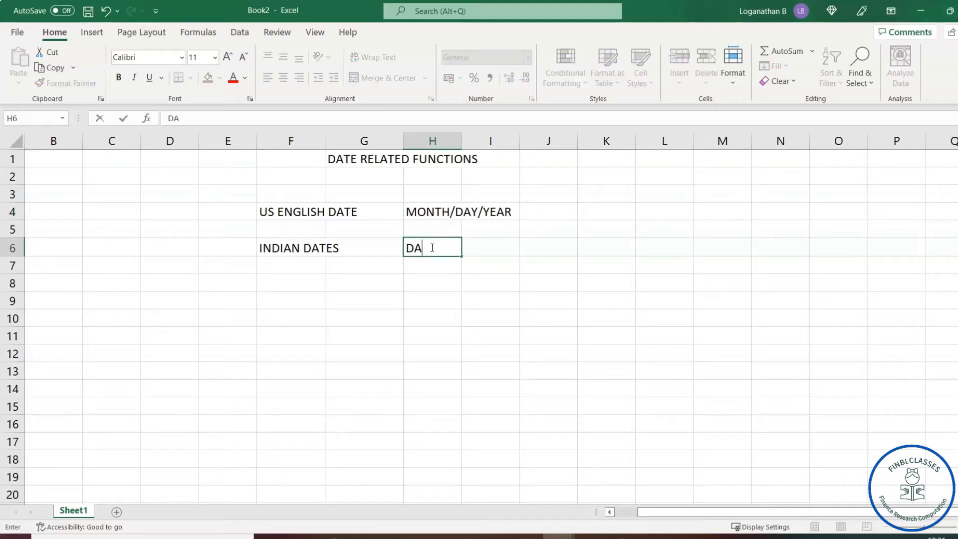
text(Y/MONTH/YEAR)
click(645, 302)
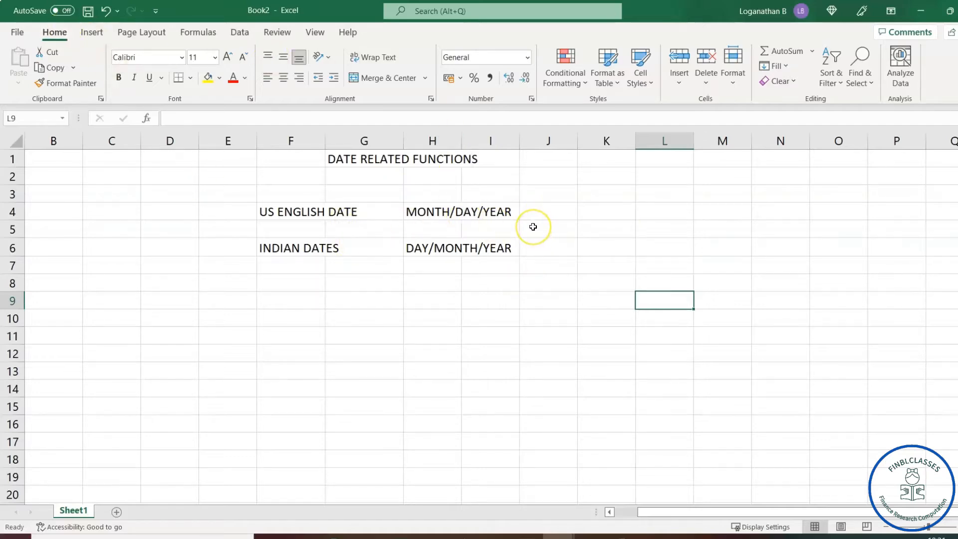
click(54, 32)
Choose the Date category in Format Cells for cell L9.
click(532, 100)
mouse_move(707, 75)
mouse_down()
mouse_move(669, 75)
mouse_move(693, 75)
mouse_up()
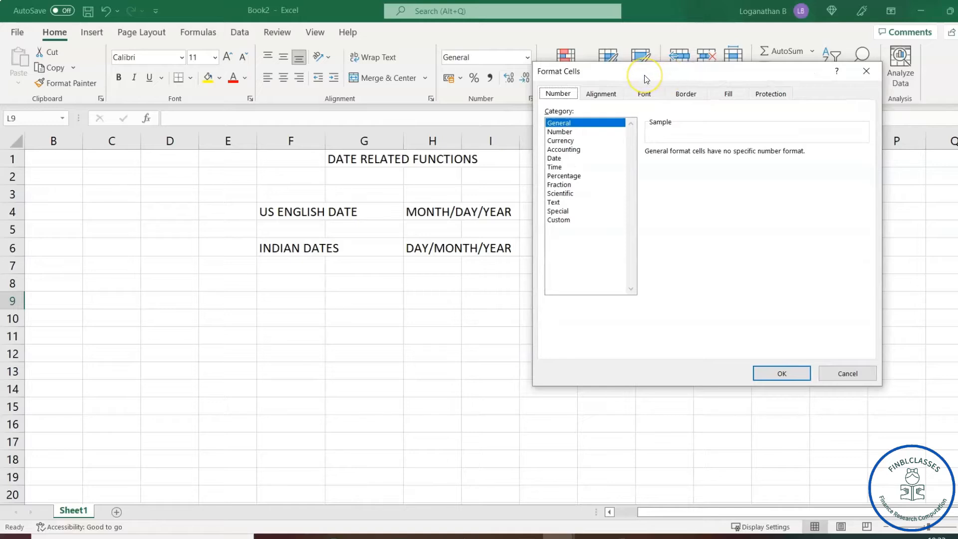
click(555, 94)
click(554, 159)
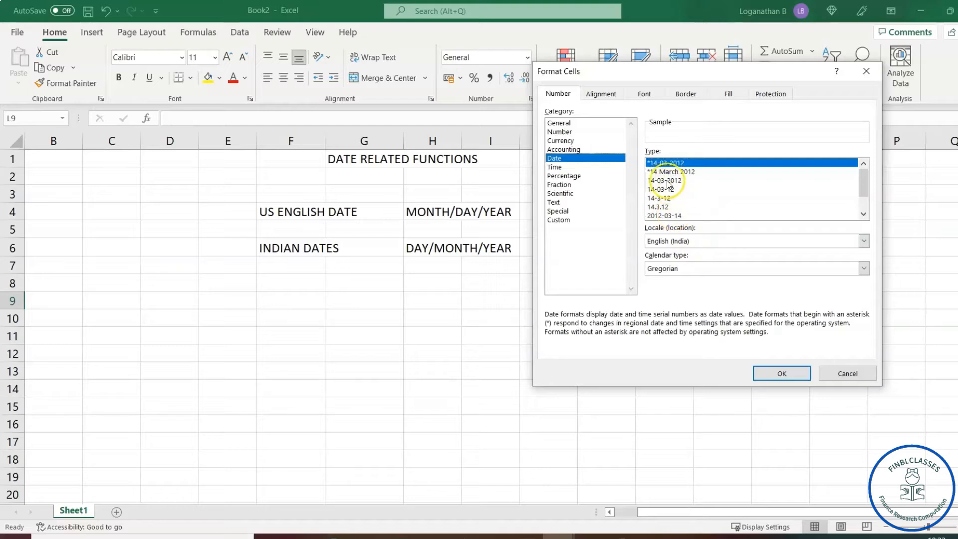
drag(866, 189, 862, 207)
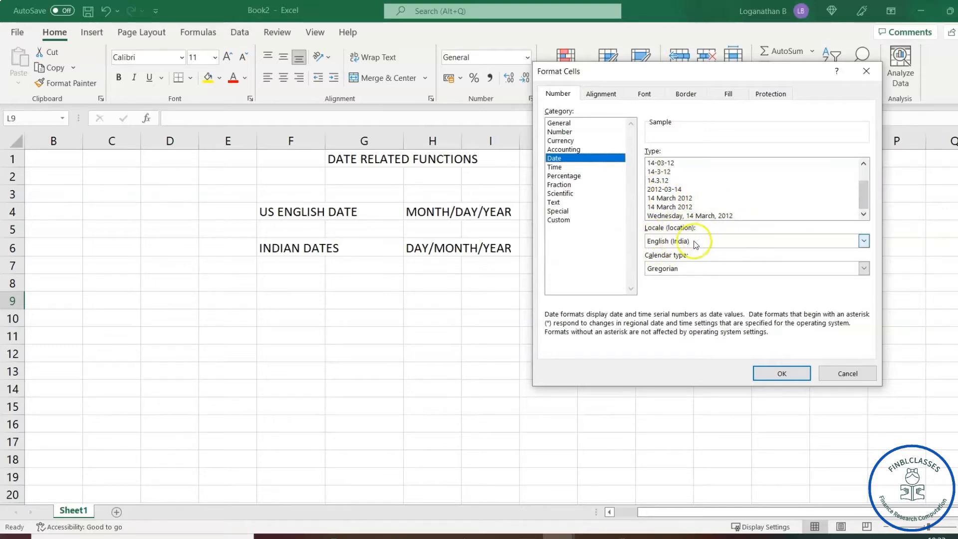
drag(863, 202, 863, 187)
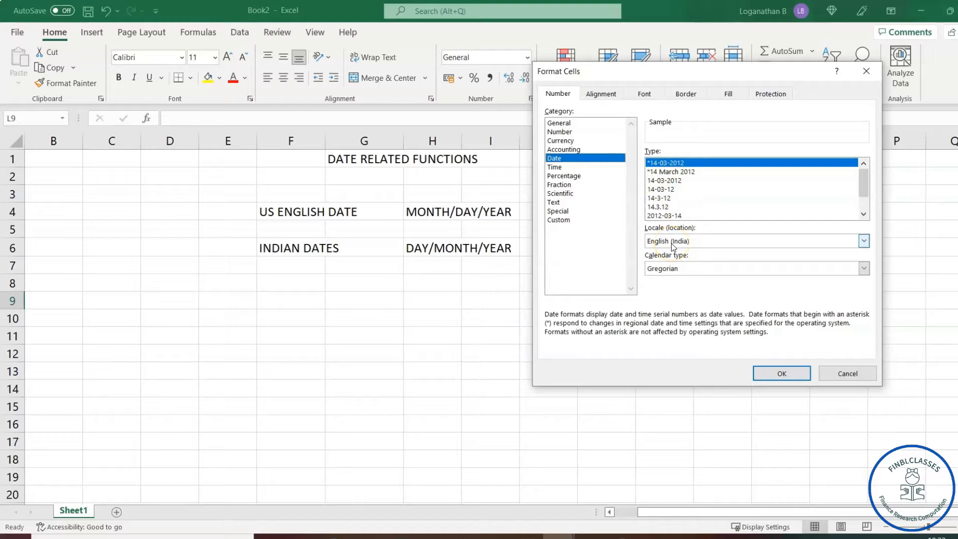
Set the date locale to English (India) and apply the day-month-year format.
click(863, 241)
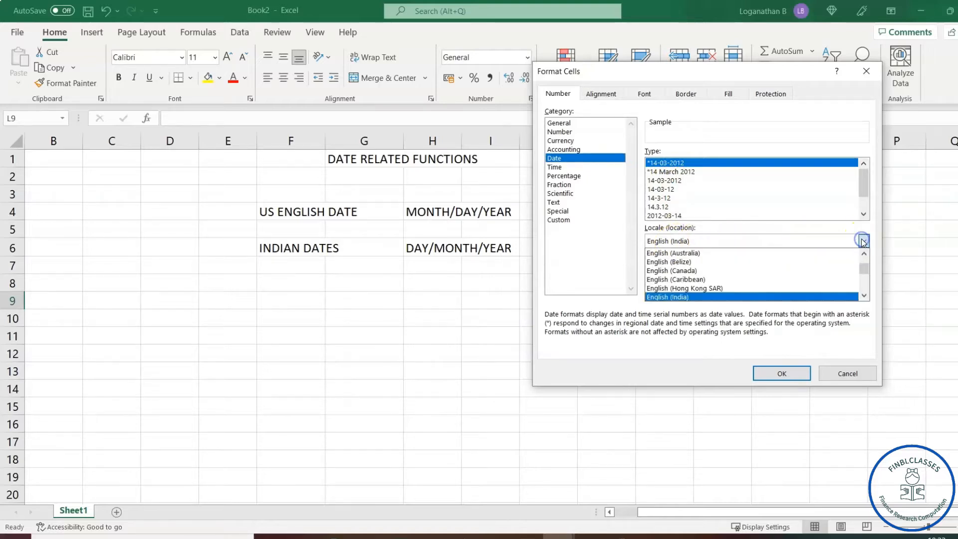
click(865, 268)
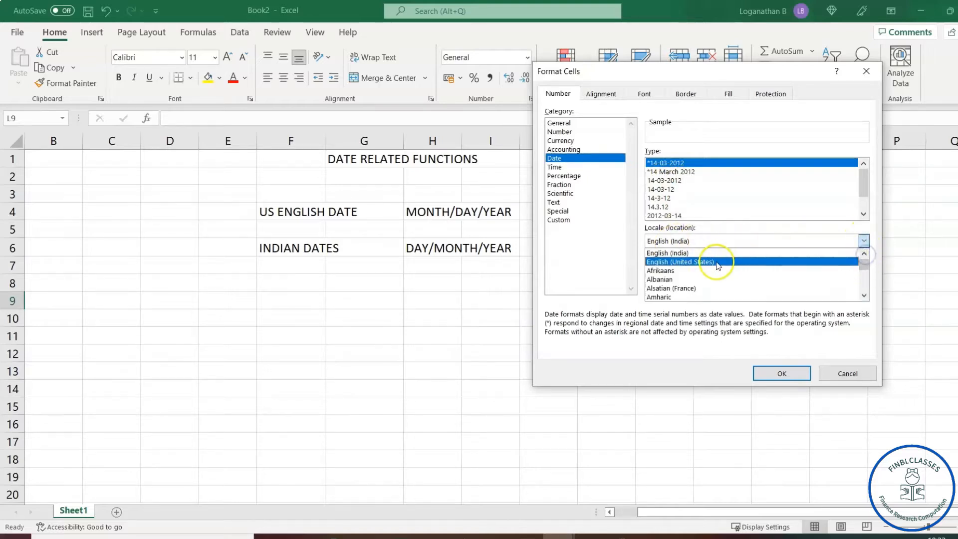
click(687, 262)
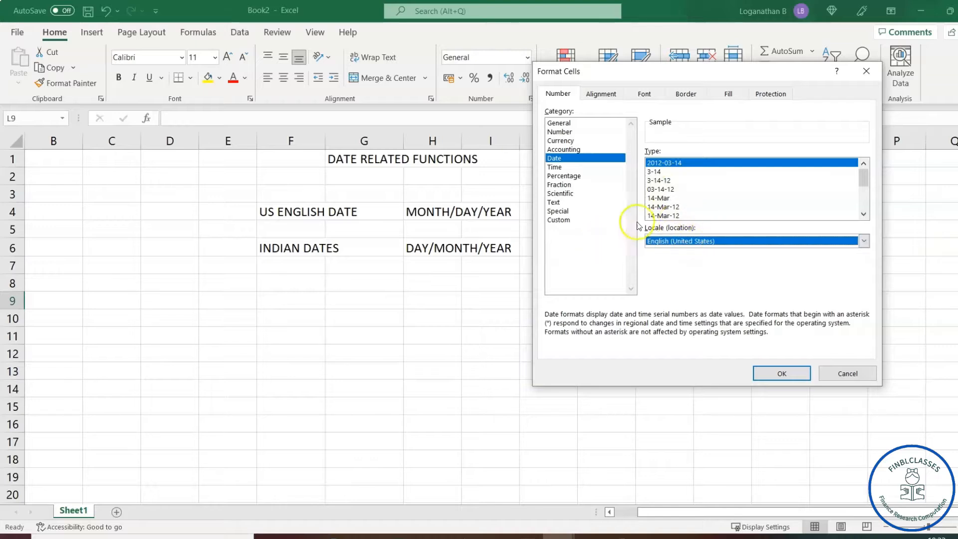
click(863, 241)
click(808, 253)
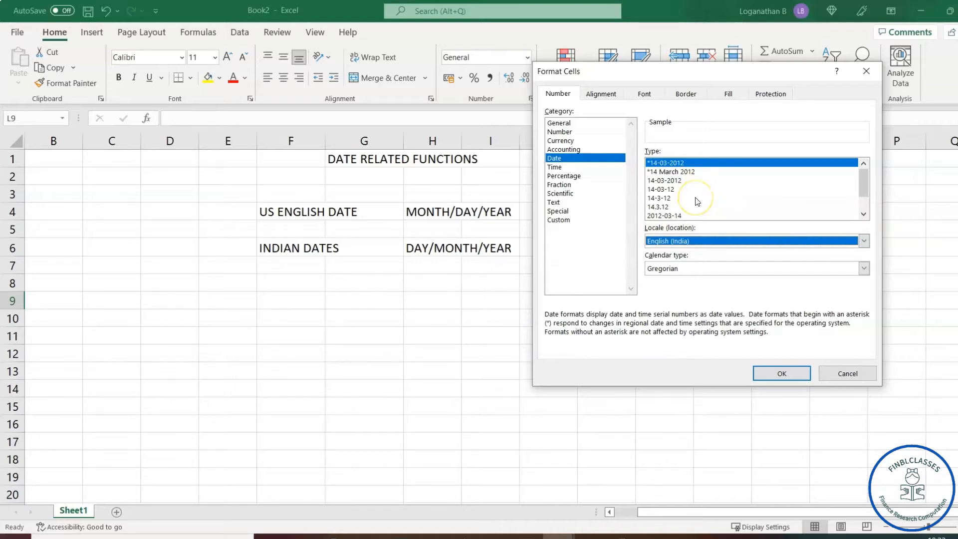
click(781, 373)
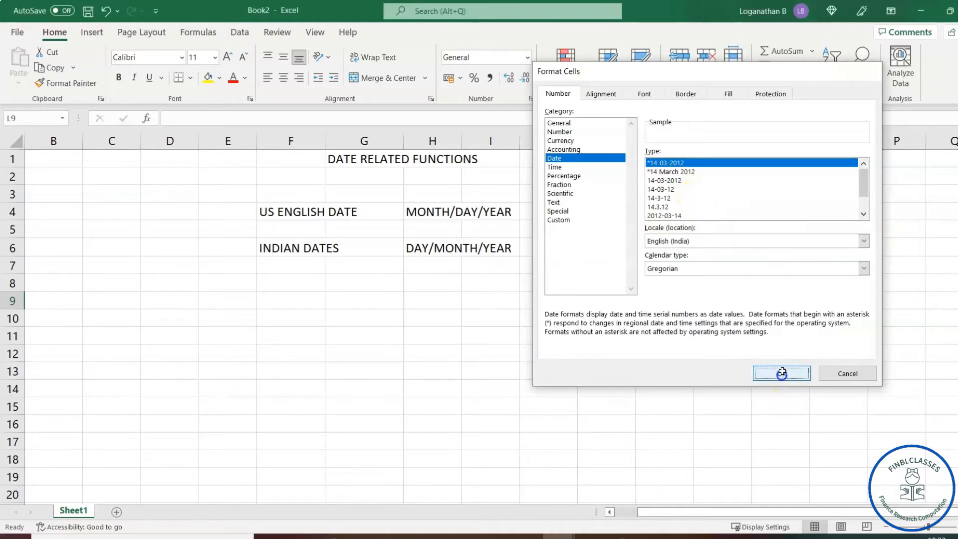
Enter =DATE(2021,8,25) in F8 so it shows 25-08-2021.
click(276, 285)
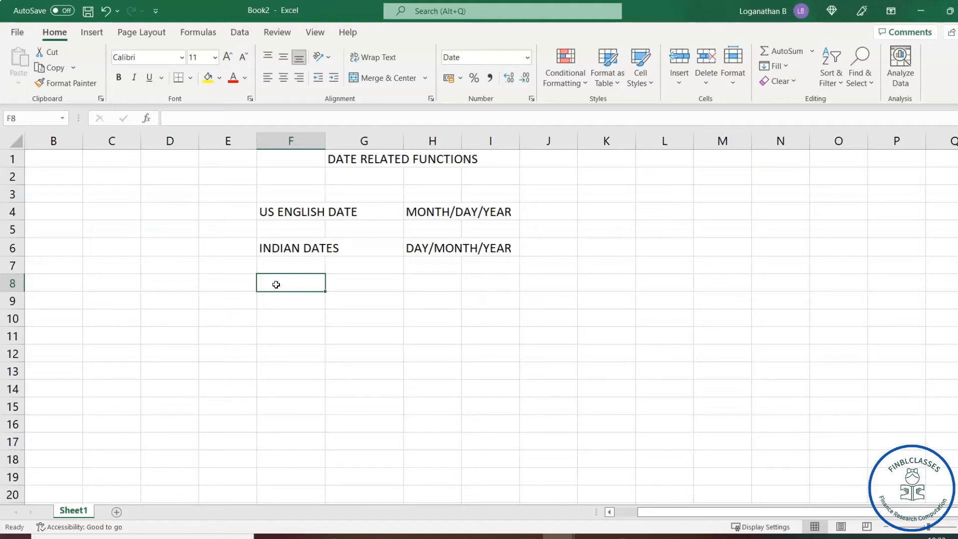
text(=DA)
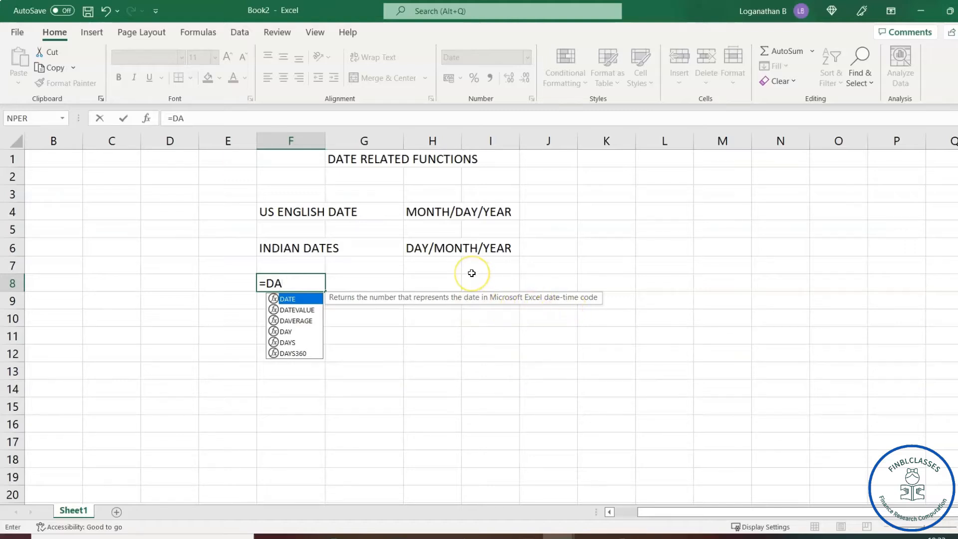
text(TE()
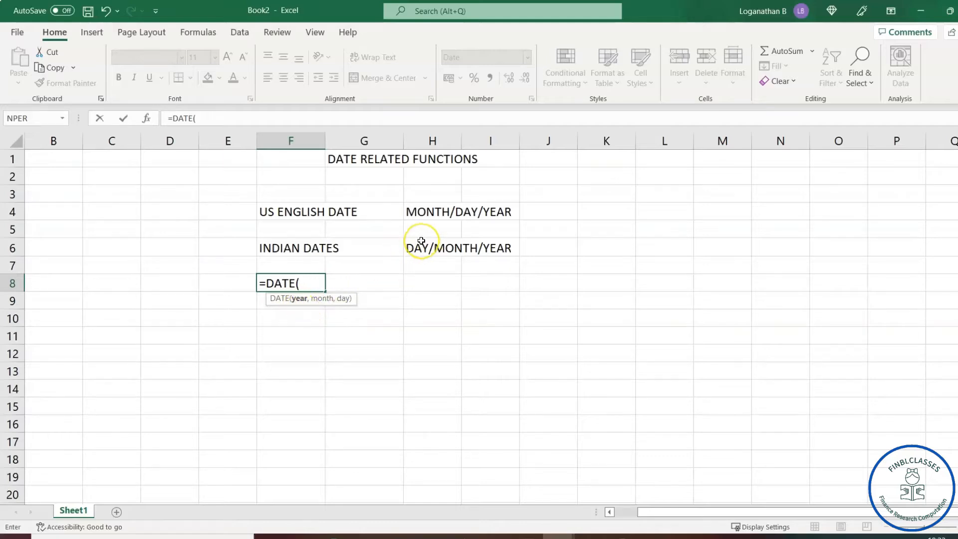
text(2021,8,)
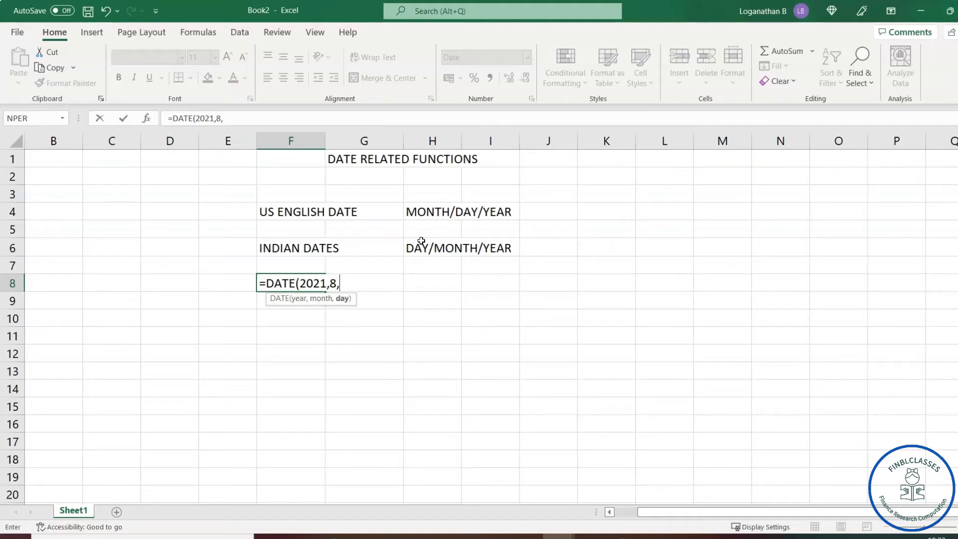
text(25))
key(Return)
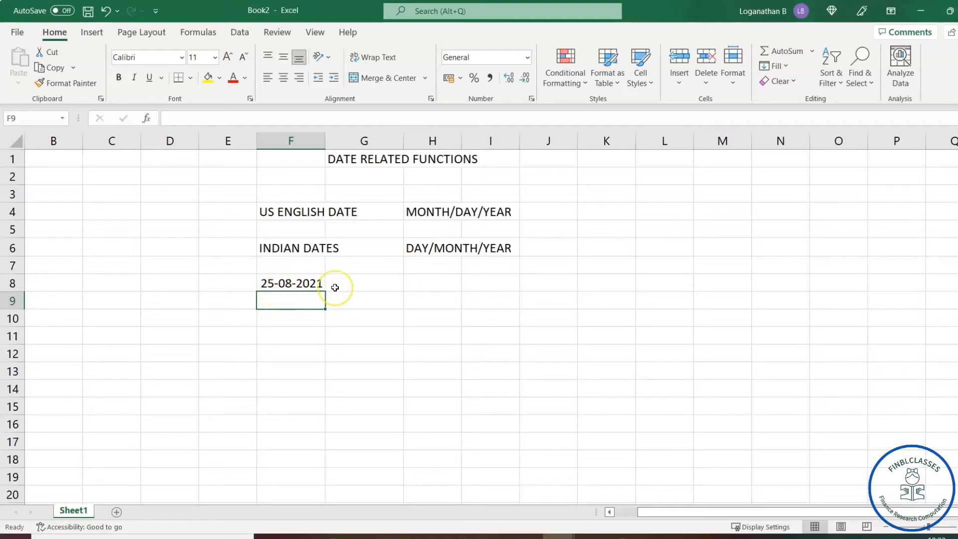
click(310, 283)
click(297, 305)
click(279, 282)
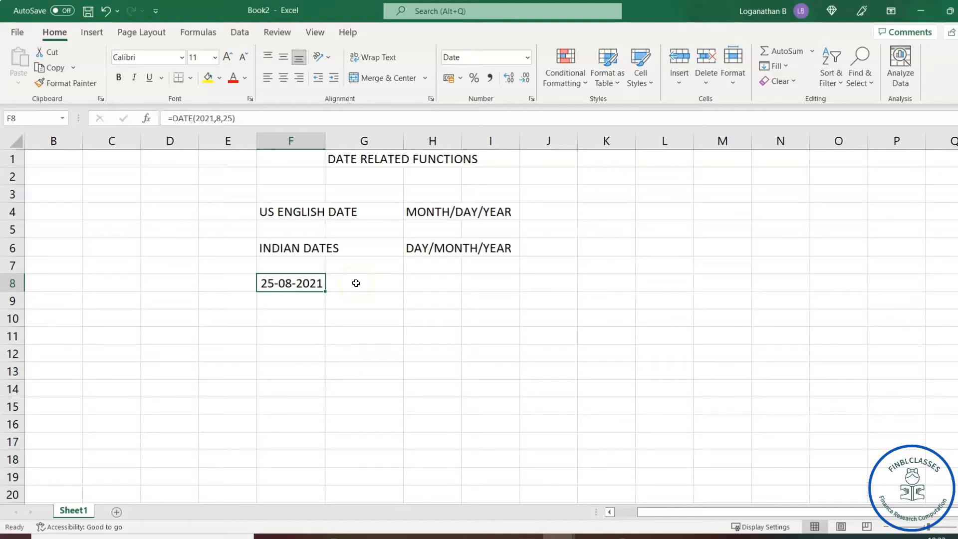
click(303, 306)
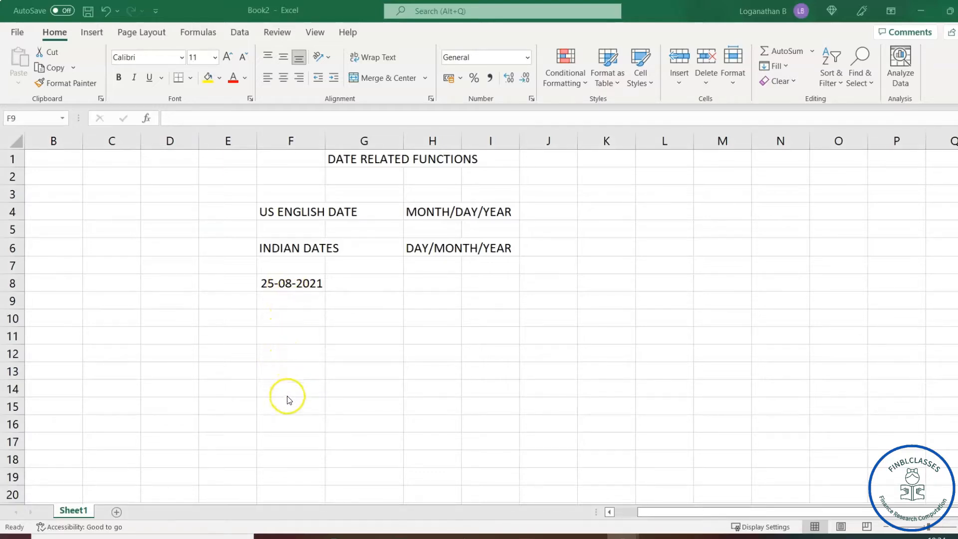
click(299, 301)
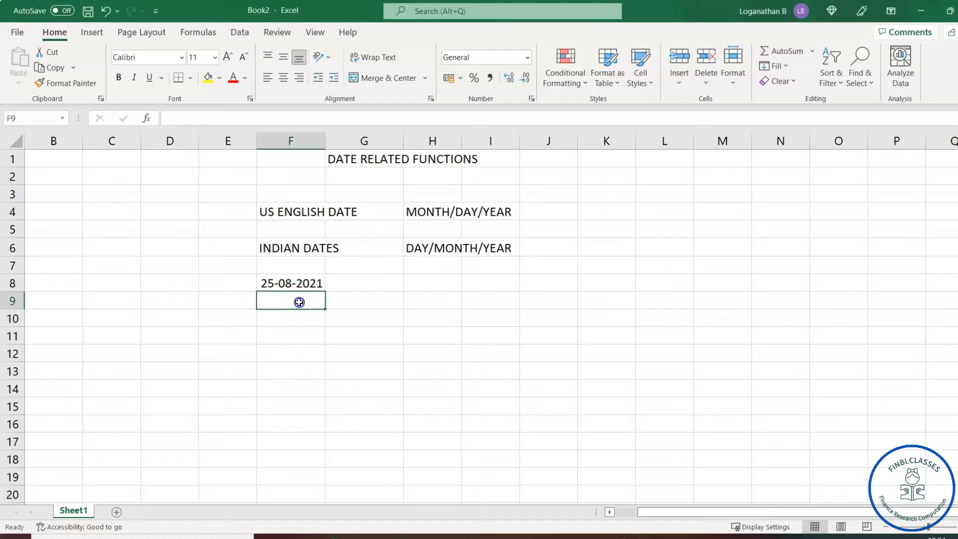
Convert F8's DATE formula into the static value 25-08-2021 using Paste Special Values.
click(297, 283)
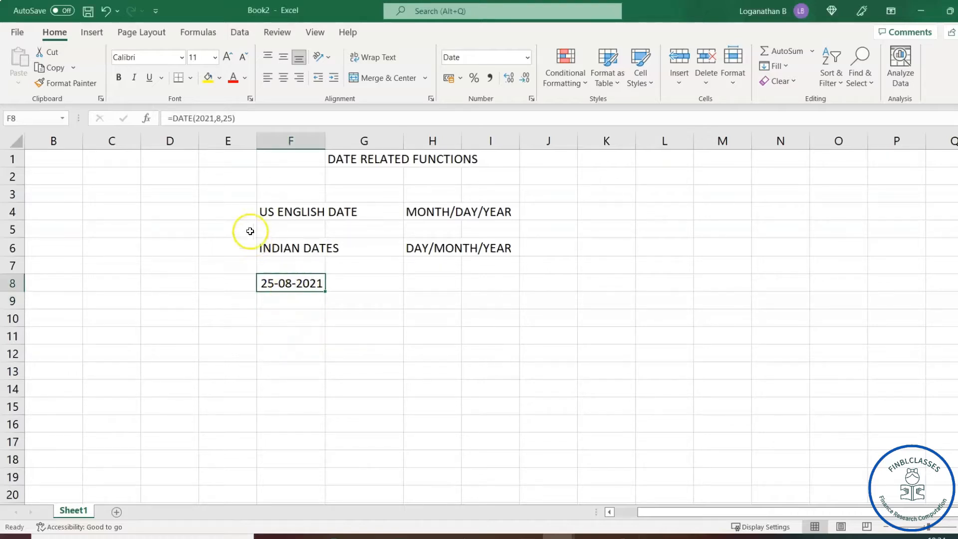
key(ctrl+c)
right_click(283, 283)
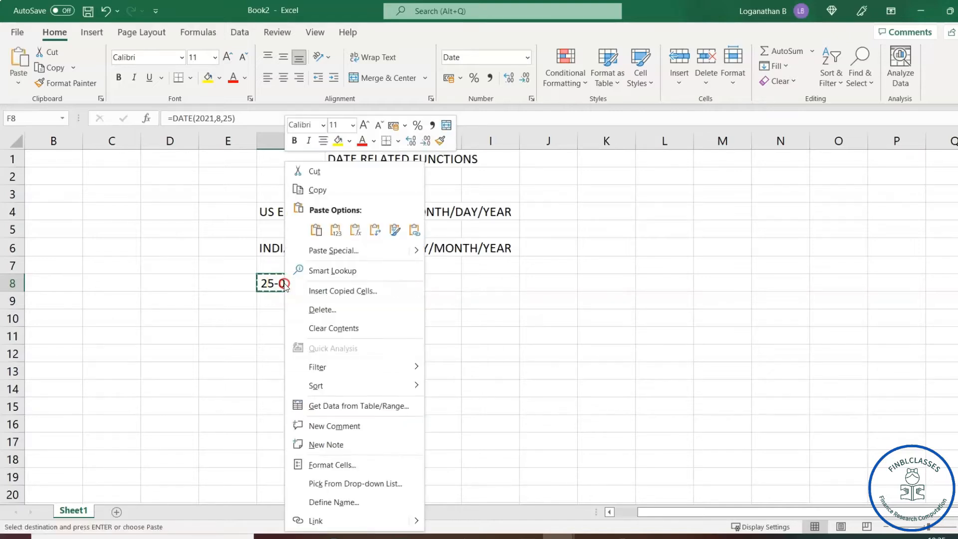
click(336, 250)
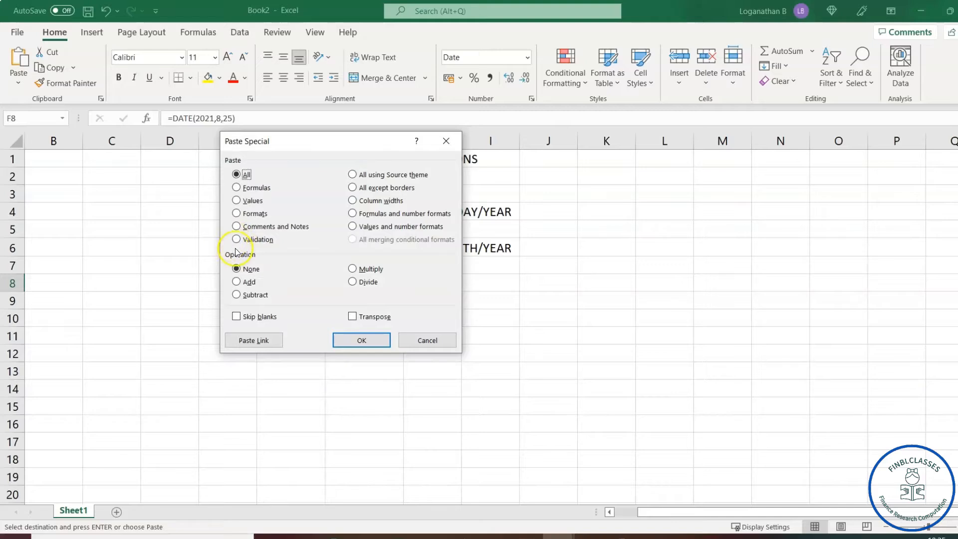
click(236, 200)
click(363, 345)
click(502, 335)
click(291, 283)
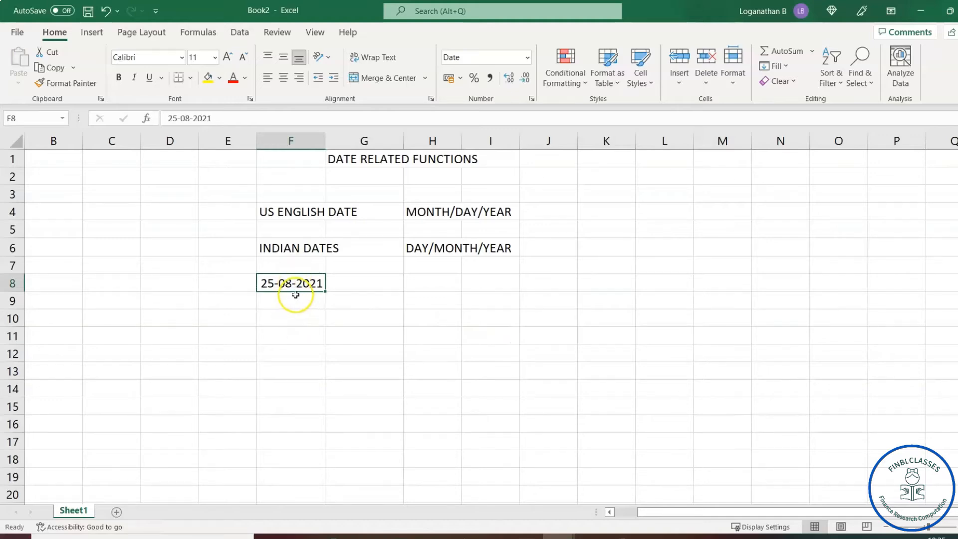
Enter 26/8/21 in F9 and fill the date series down to 02-09-2021 in F16.
click(287, 305)
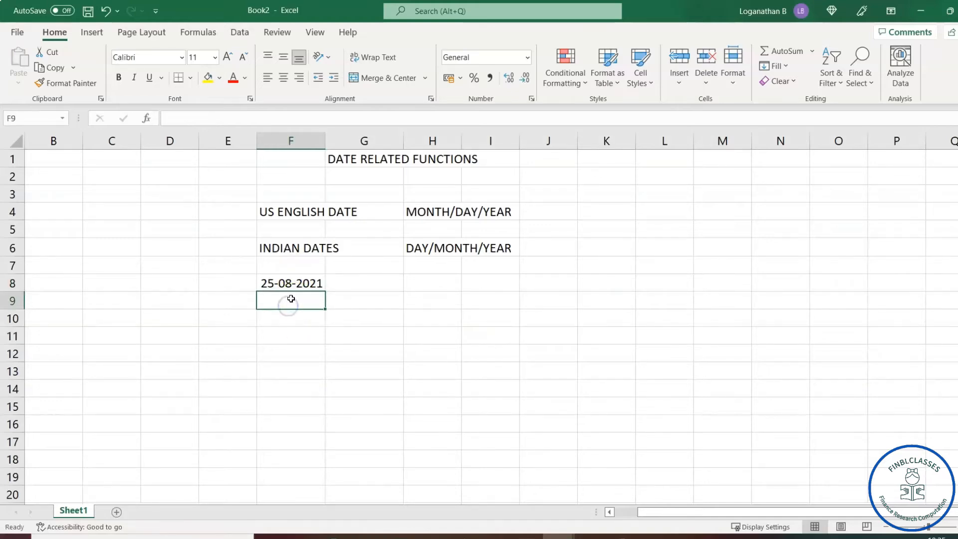
text(2)
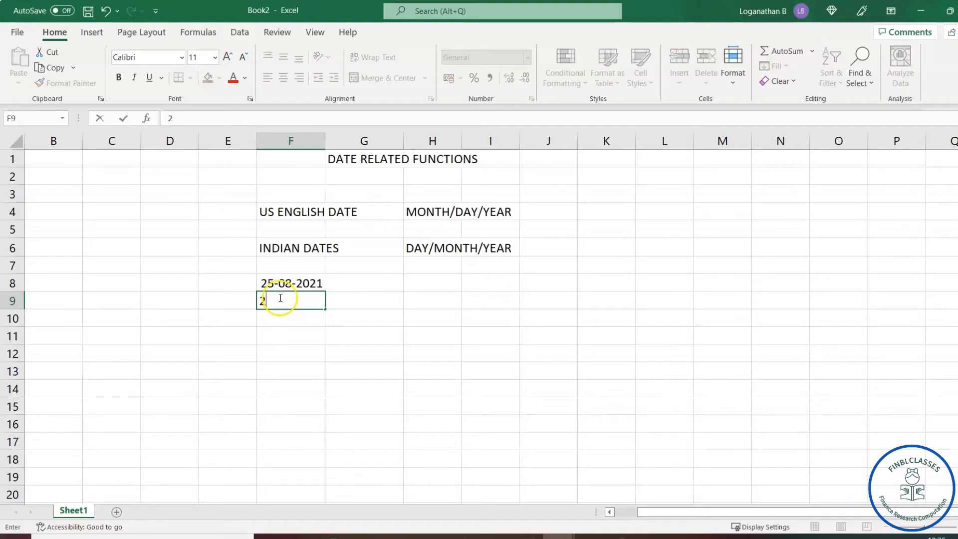
text(6/8/21)
key(Return)
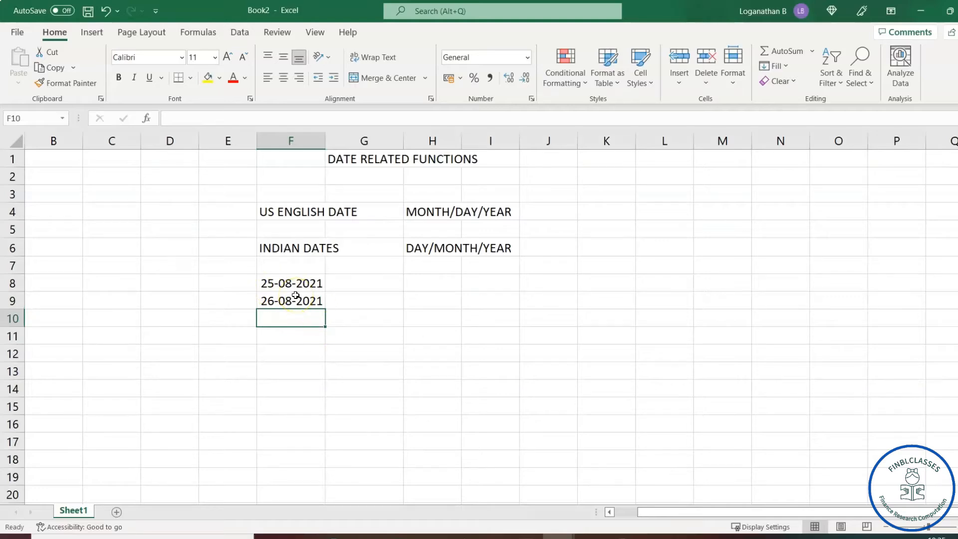
drag(314, 280, 313, 301)
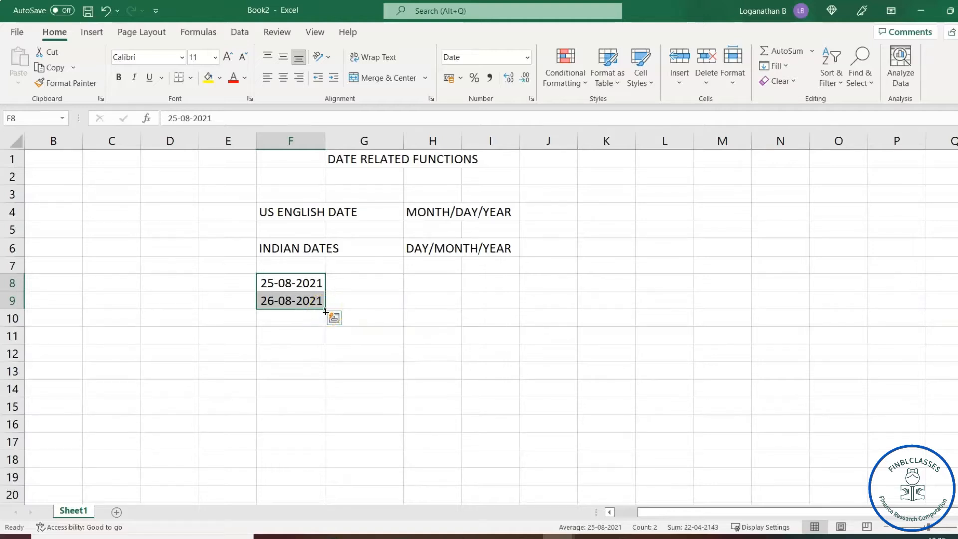
drag(324, 310, 315, 425)
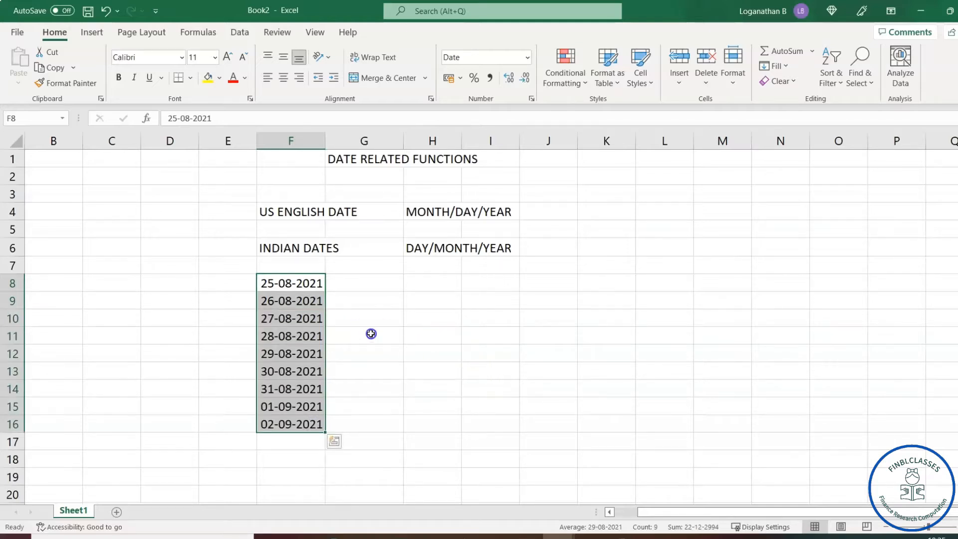
click(370, 333)
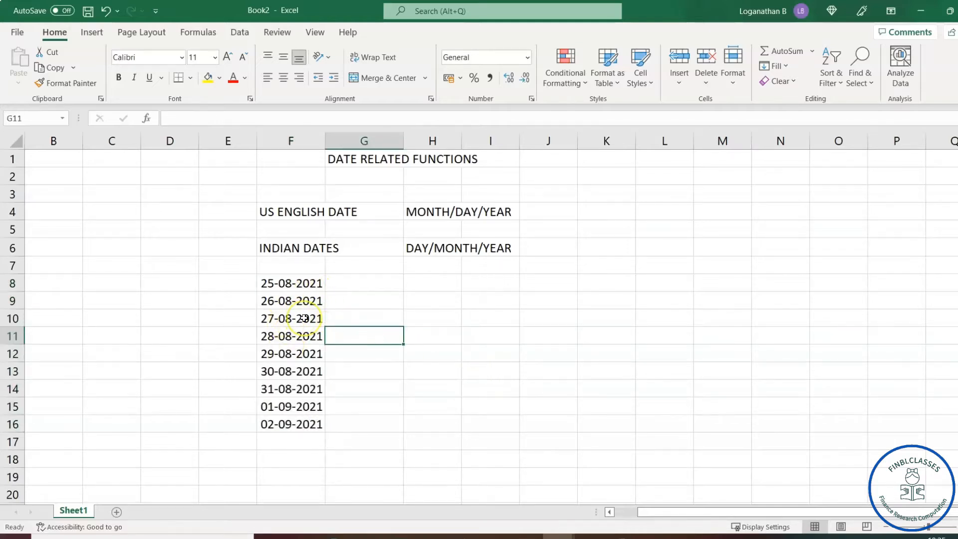
Type the headings DATE in F7 and WEEKDAYS in G7.
click(291, 266)
text(DATE)
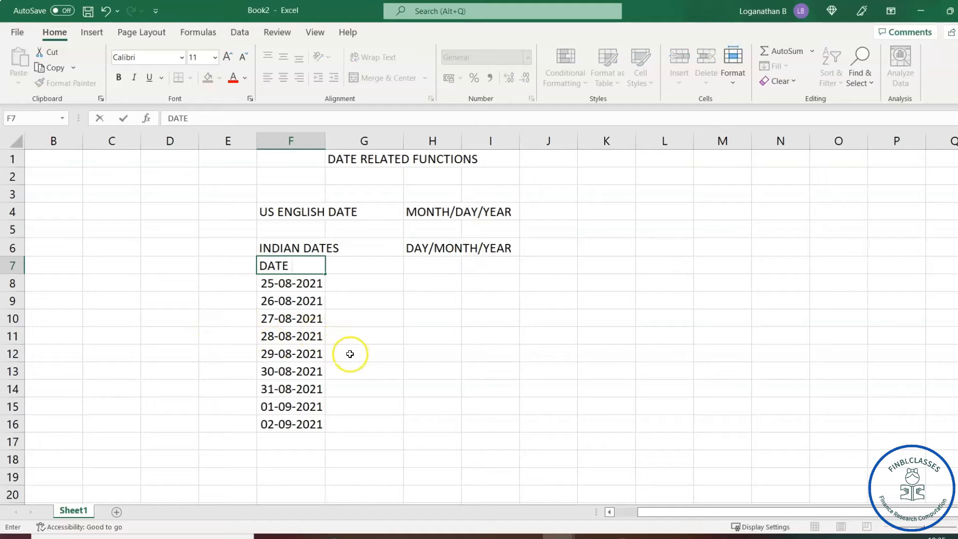
click(368, 347)
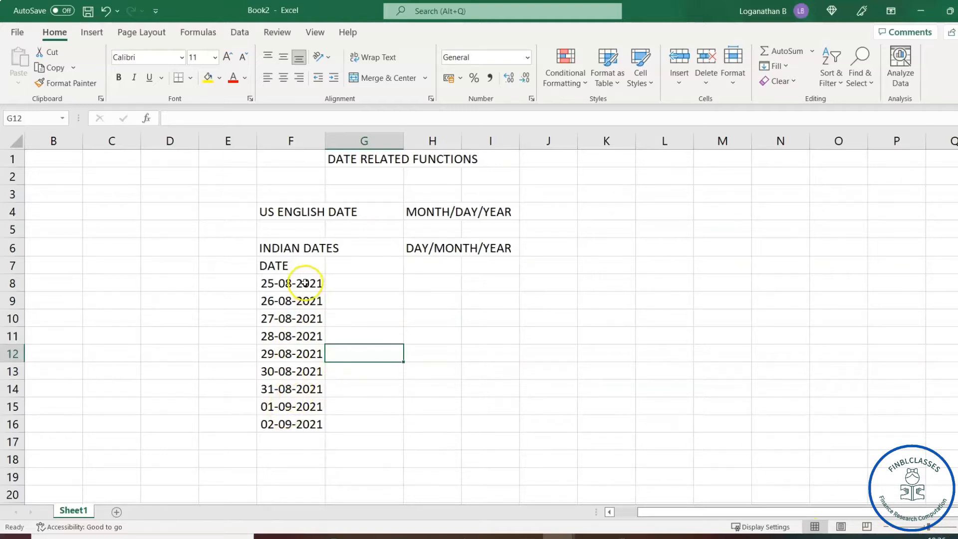
click(360, 291)
click(356, 269)
text(WEEKDAYS)
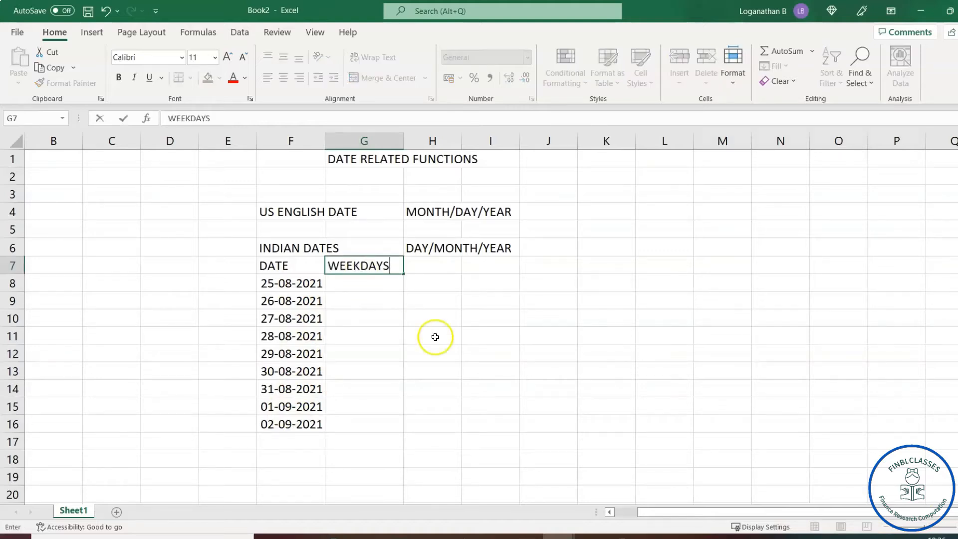
click(441, 333)
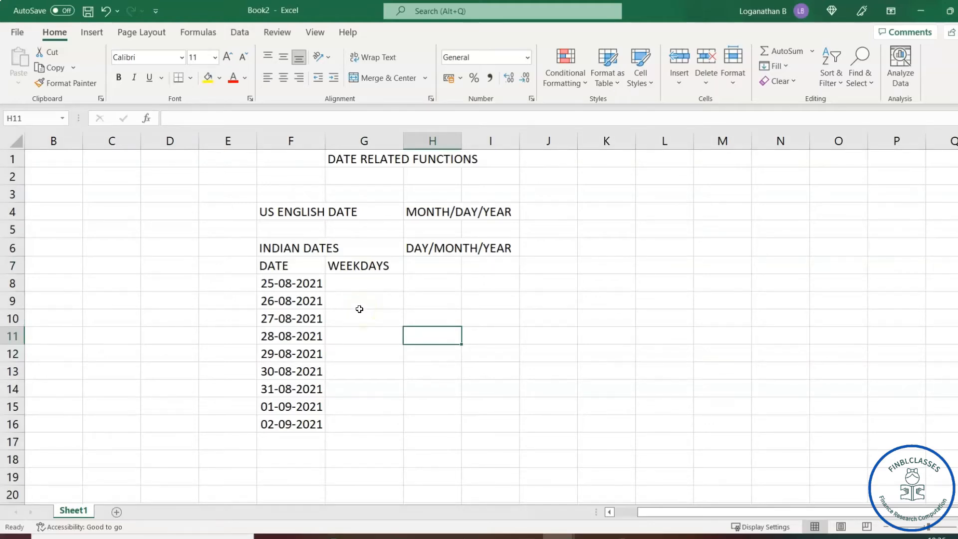
click(364, 283)
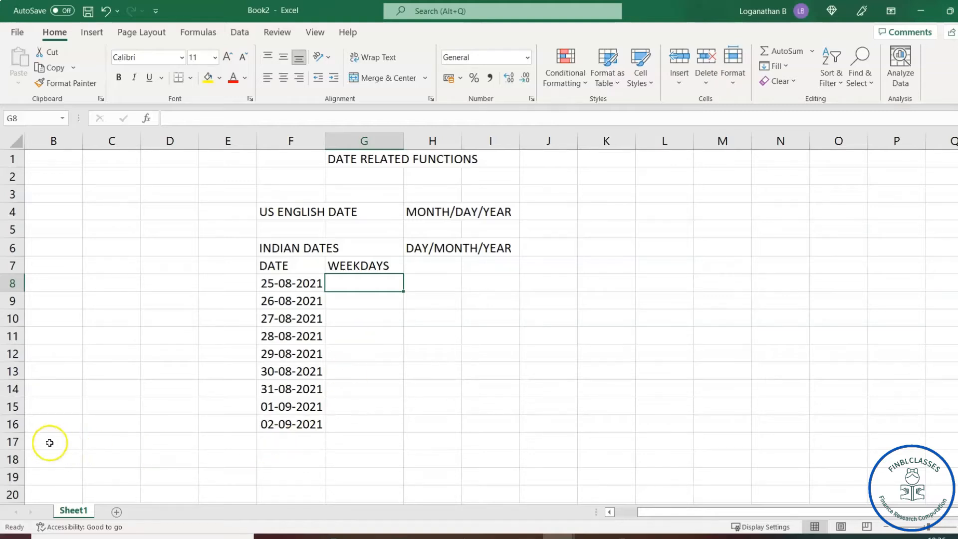
Fill G8:G16 at once with =F8-style formulas referencing the adjacent dates.
click(362, 283)
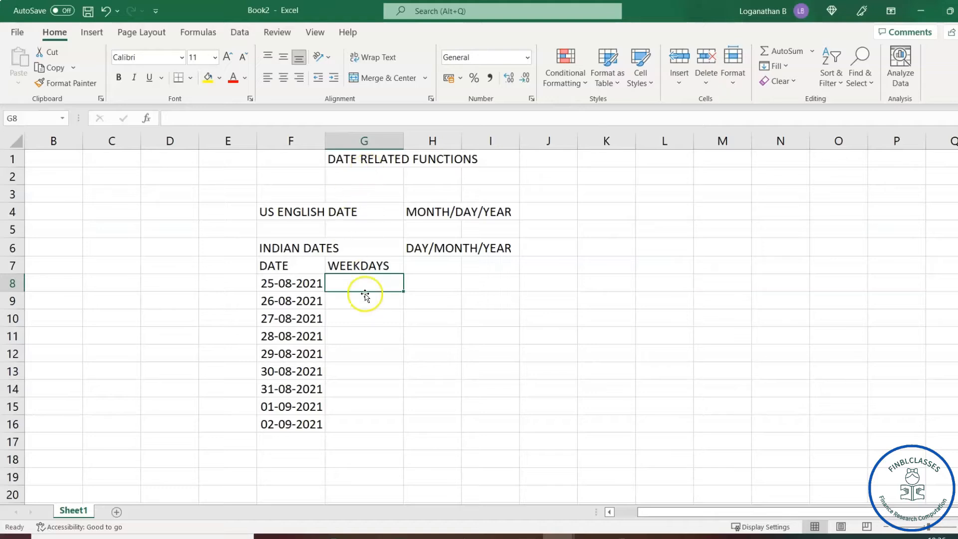
drag(364, 280, 366, 420)
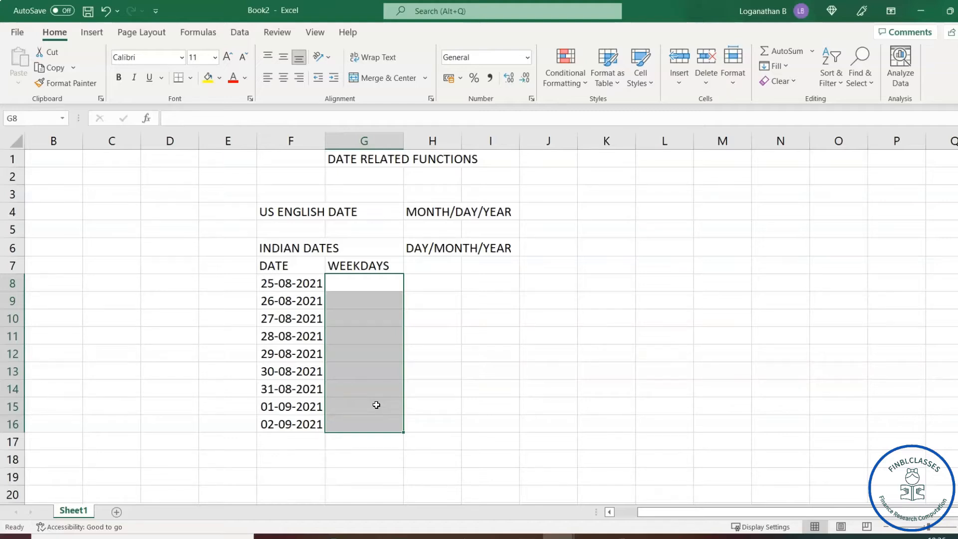
text(=)
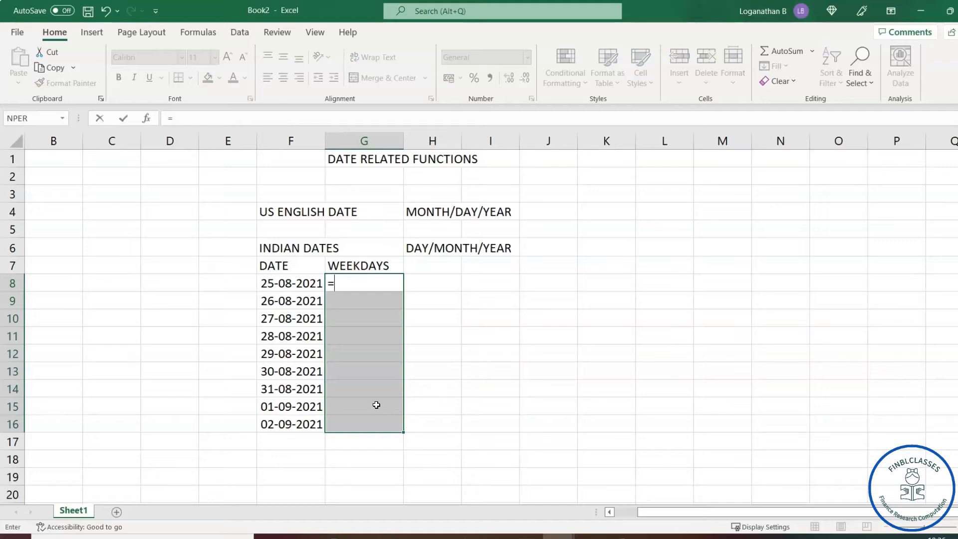
click(294, 283)
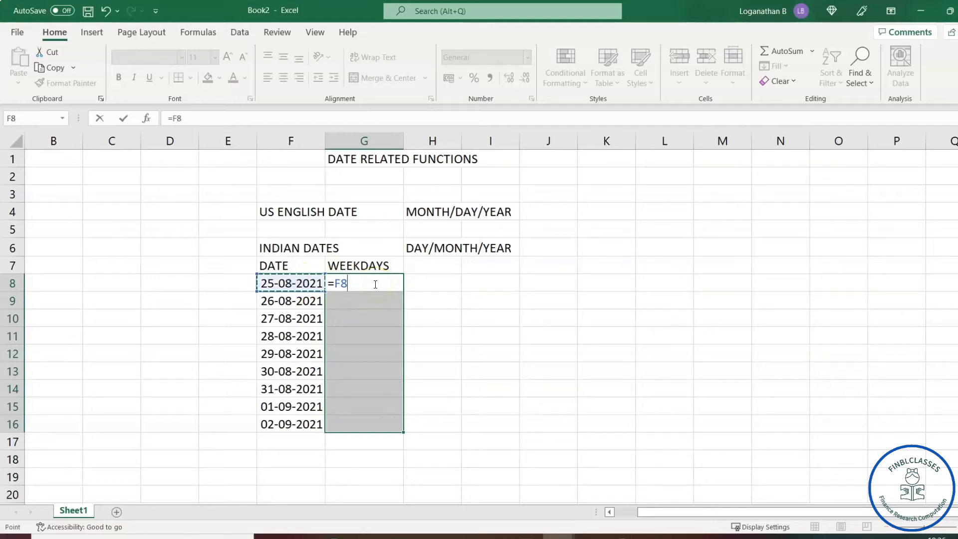
key(ctrl+Return)
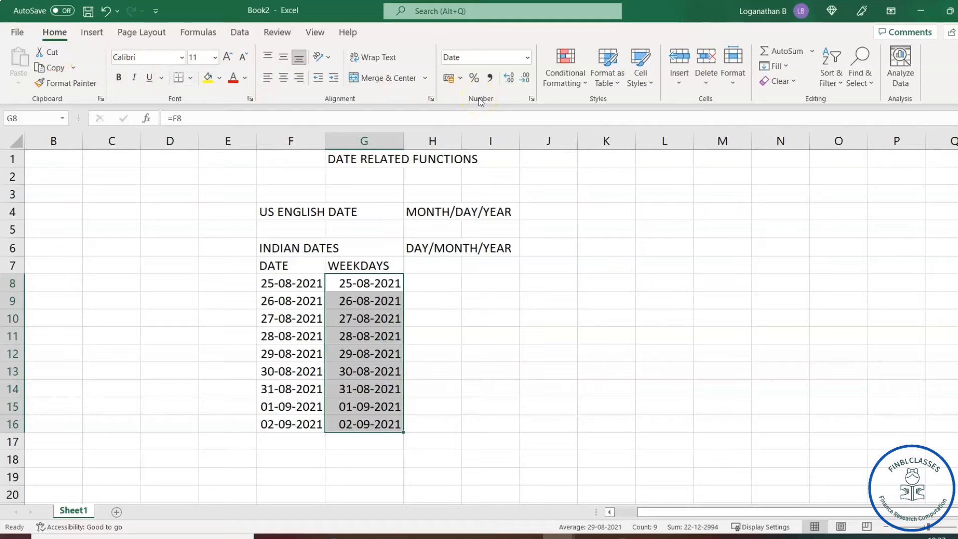
Apply the custom number format dddd to G8:G16 to display full day names.
click(532, 99)
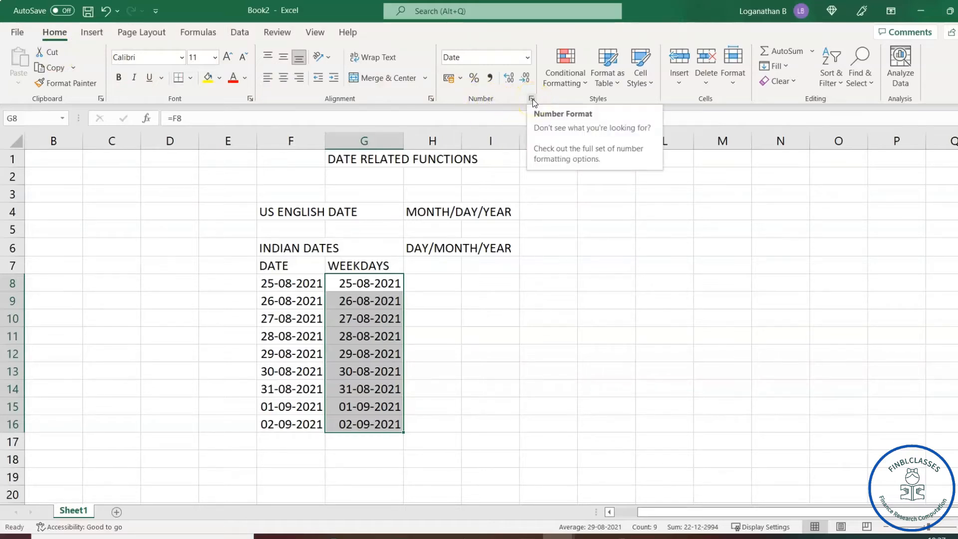
drag(674, 74, 665, 75)
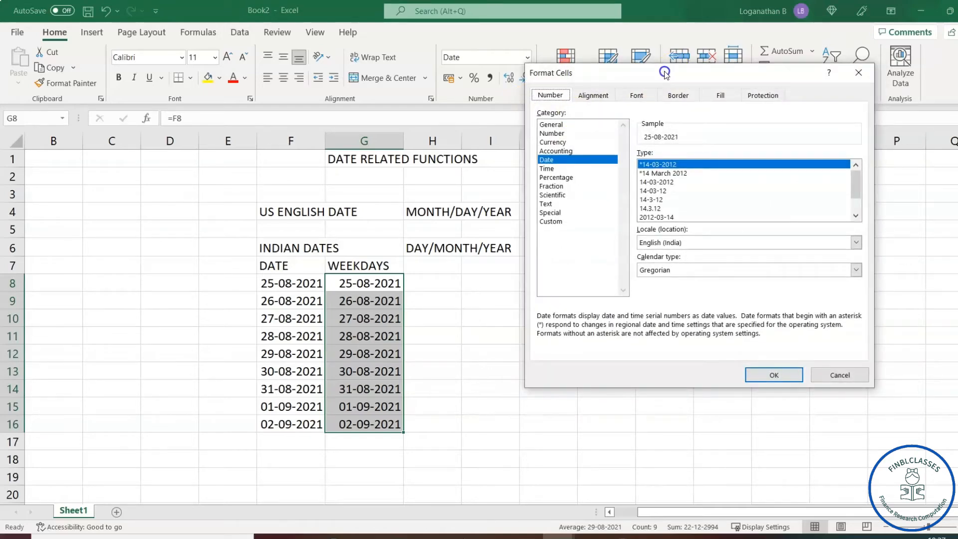
click(550, 96)
click(677, 96)
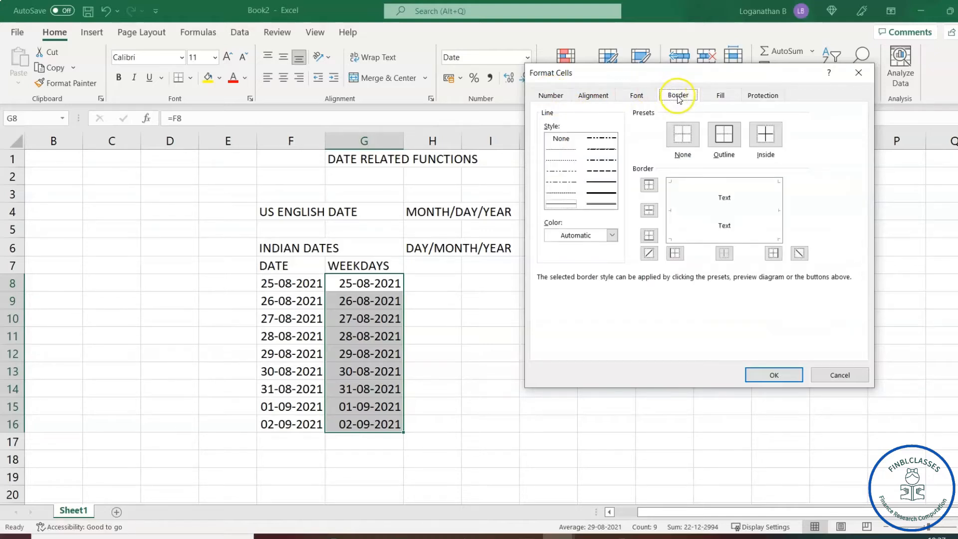
click(549, 96)
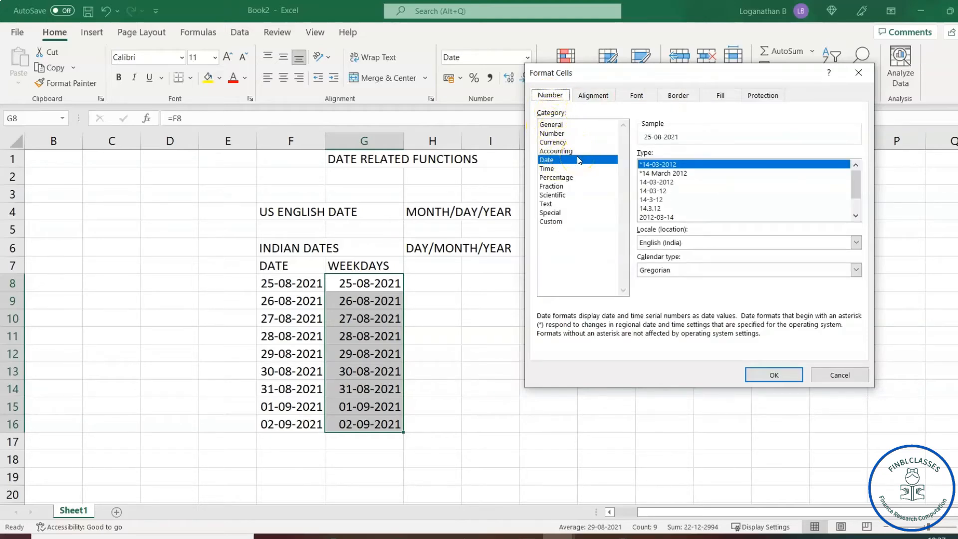
click(552, 223)
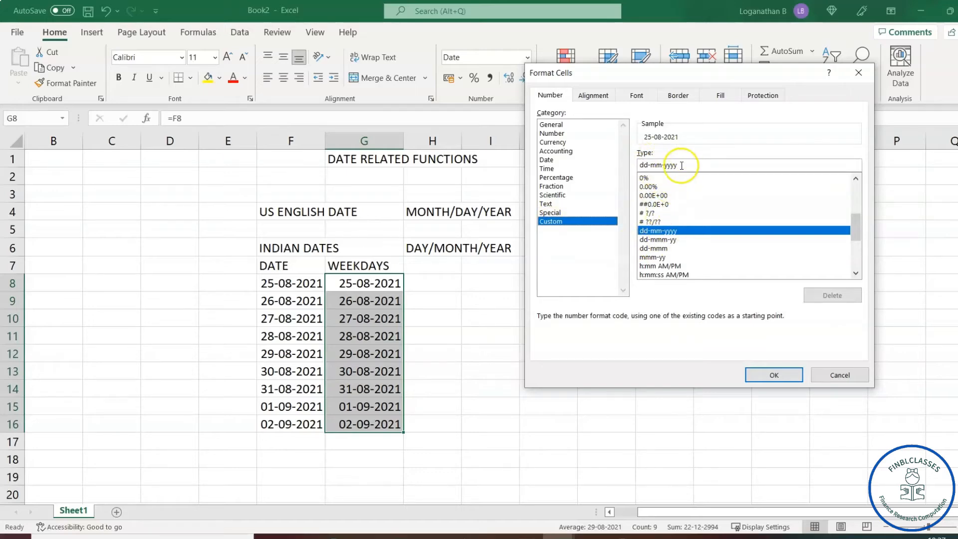
drag(854, 226, 845, 187)
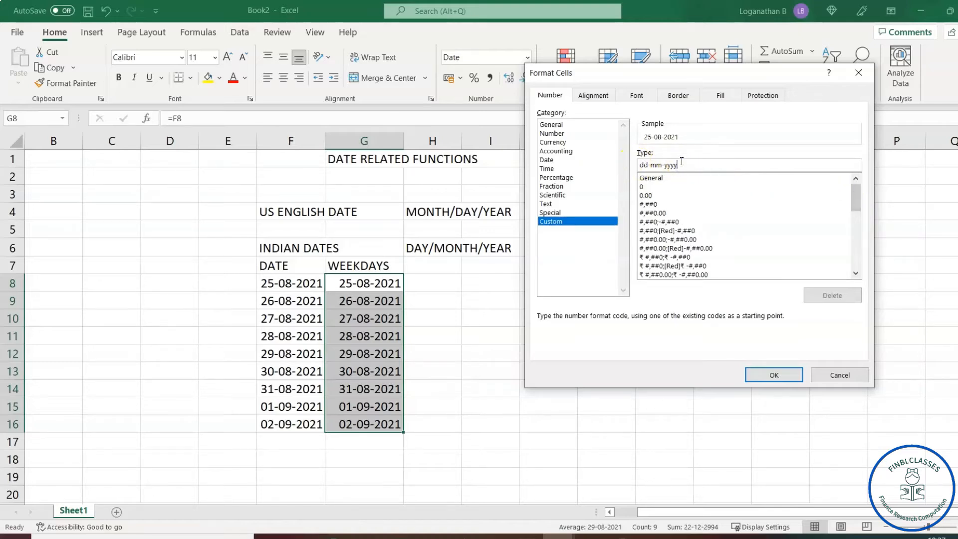
key(BackSpace)
key(BackSpace)
key(BackSpace)
key(BackSpace)
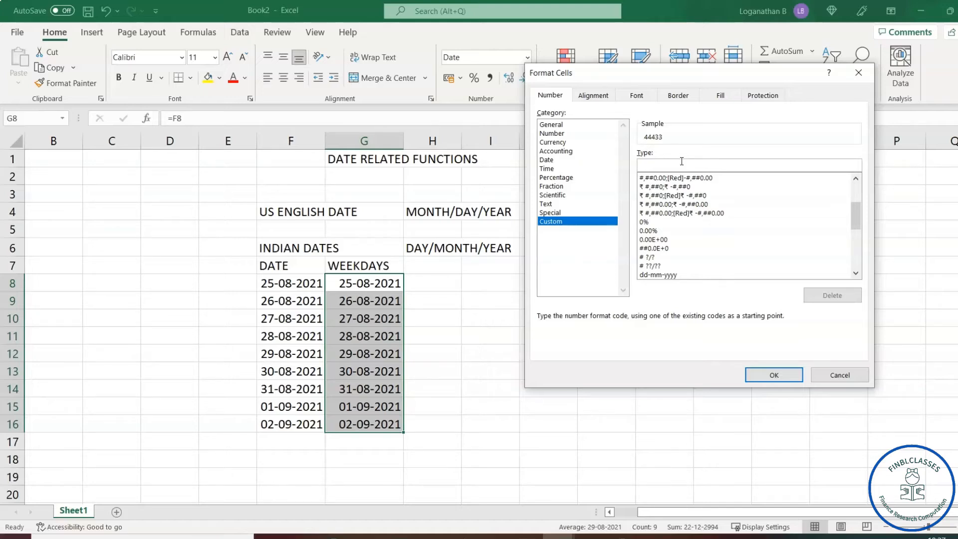
text(D)
key(BackSpace)
text(dddd)
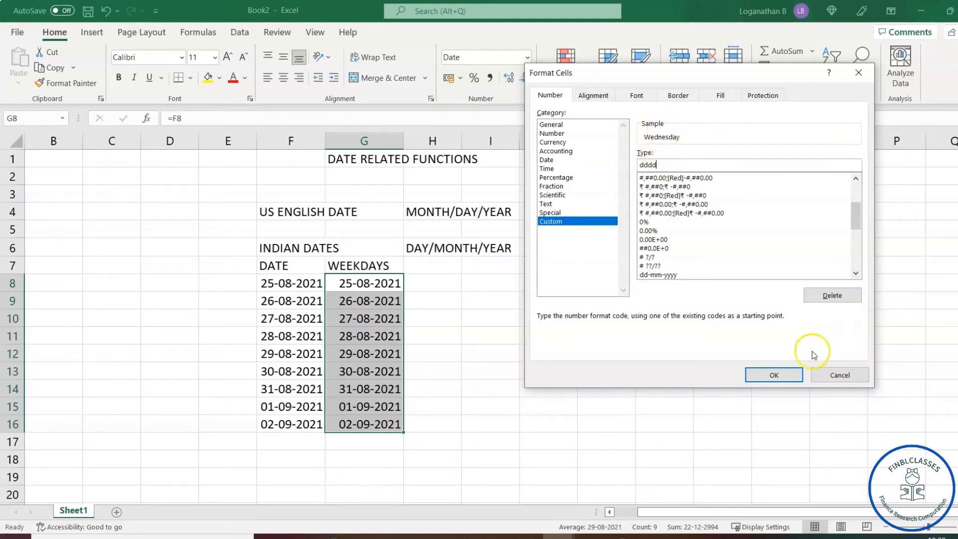
click(774, 374)
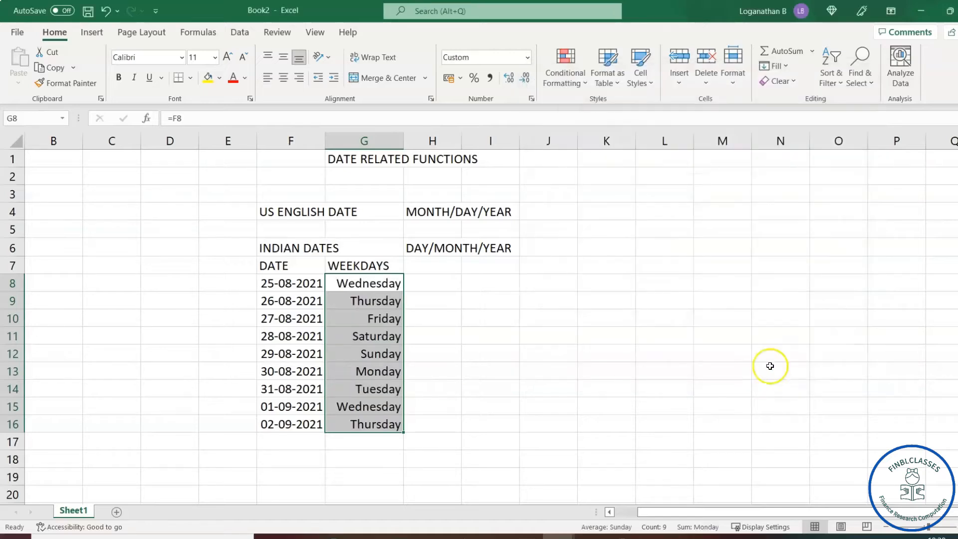
click(445, 314)
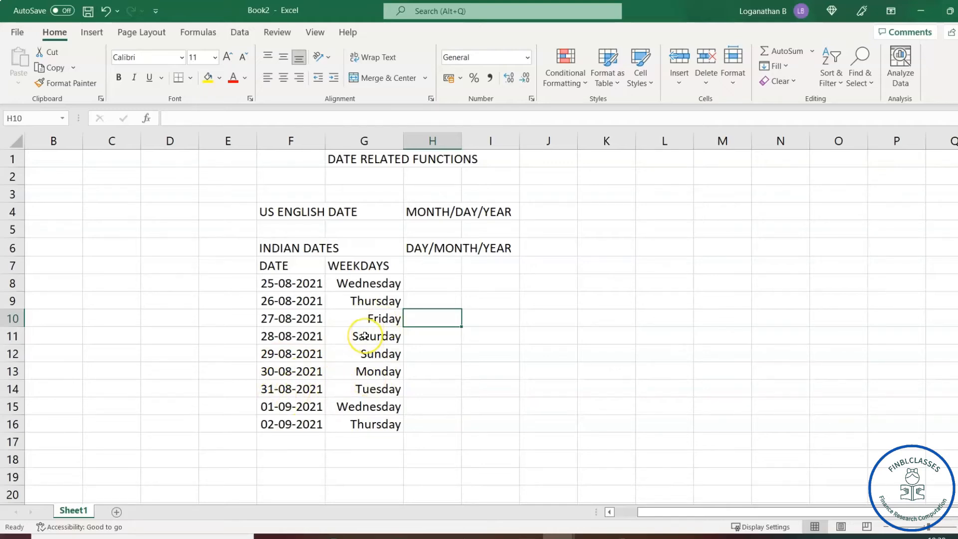
click(370, 282)
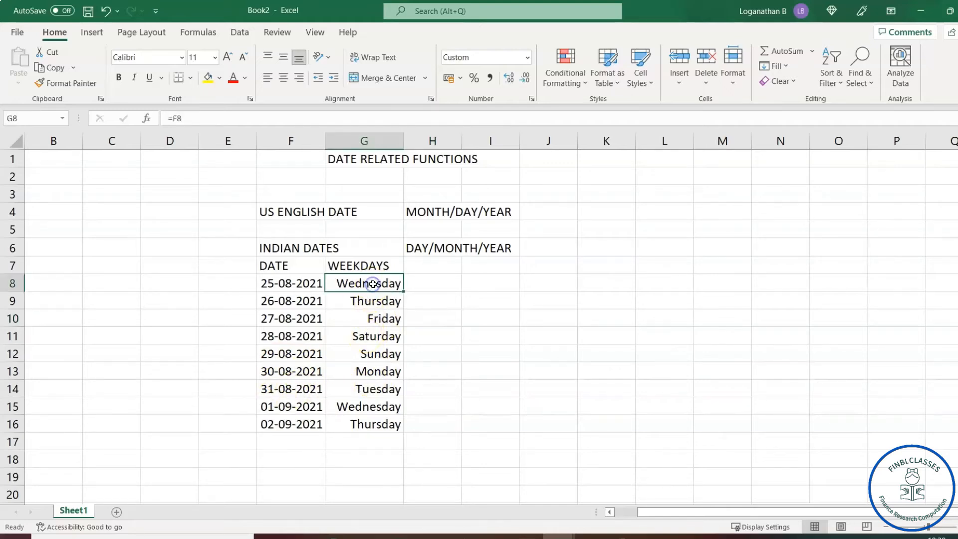
click(365, 334)
click(368, 389)
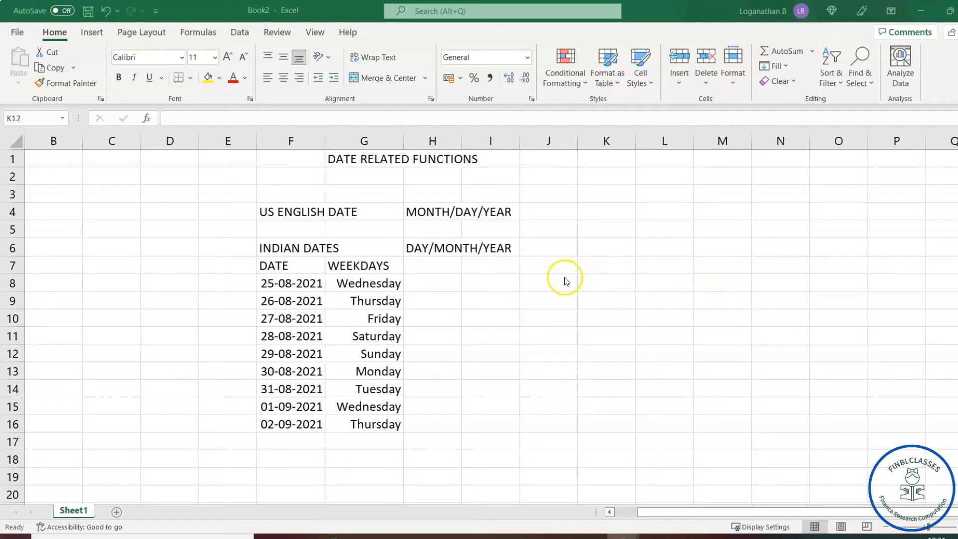
Type WEEK DAY FUNCTION in L6 and the range note 1 TO 7 in M7.
click(606, 244)
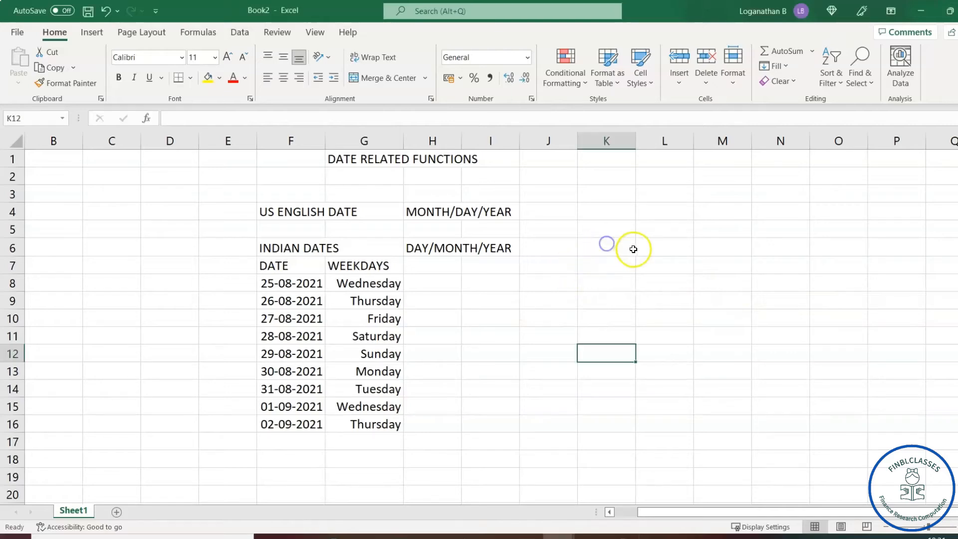
click(637, 247)
text(WEEK DAY FUNCTION)
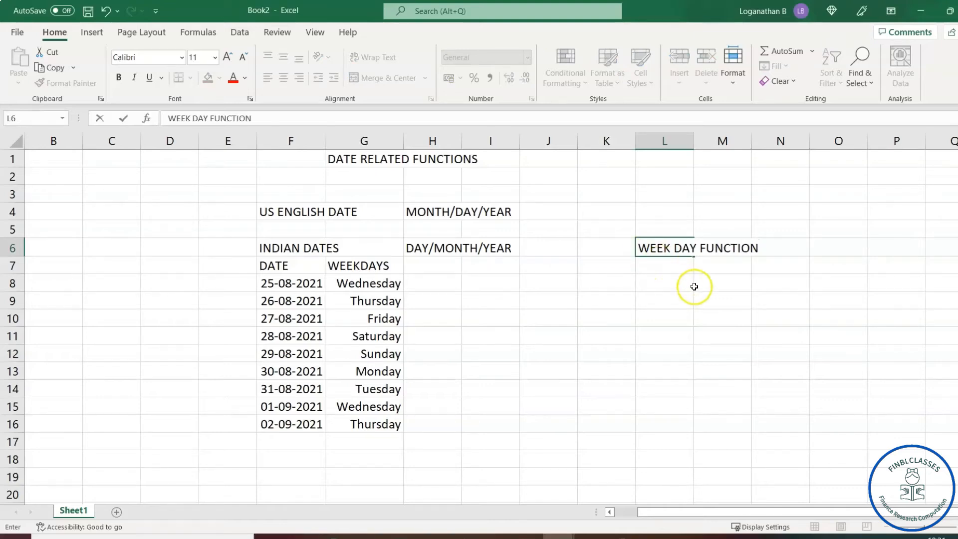
click(662, 282)
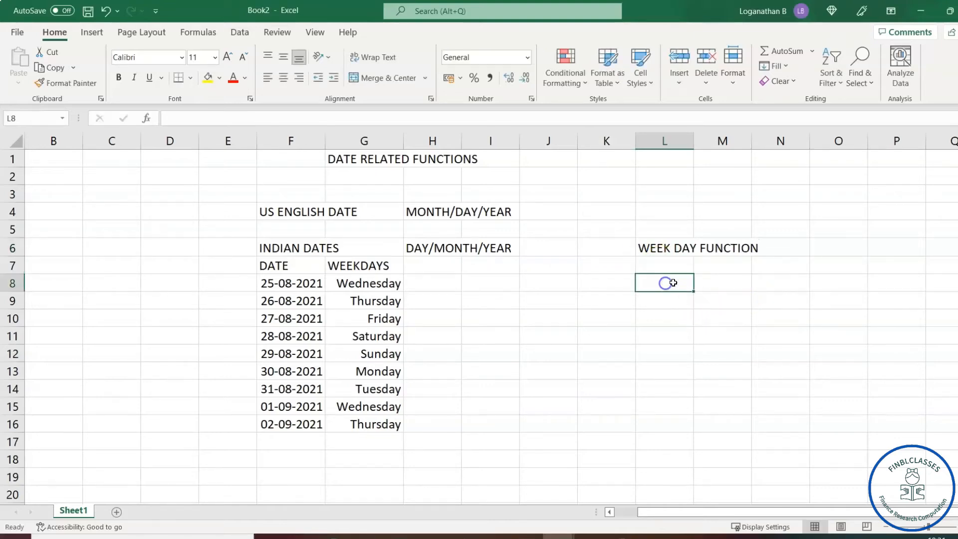
click(678, 265)
click(714, 268)
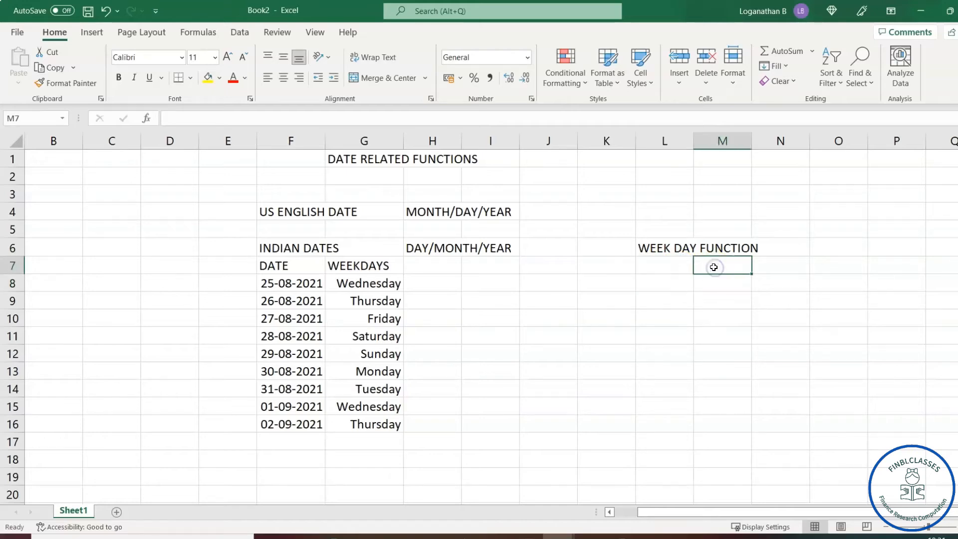
text(1 TO 7)
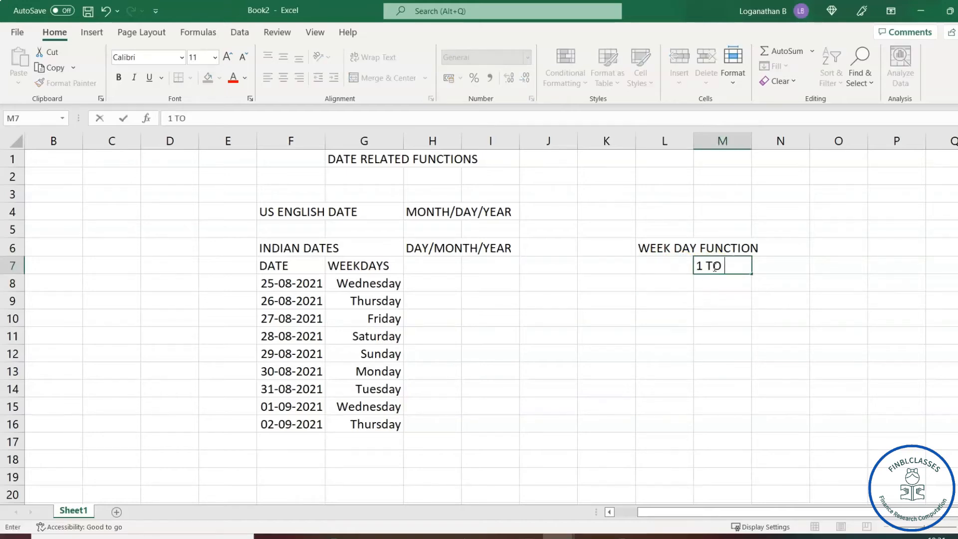
click(726, 299)
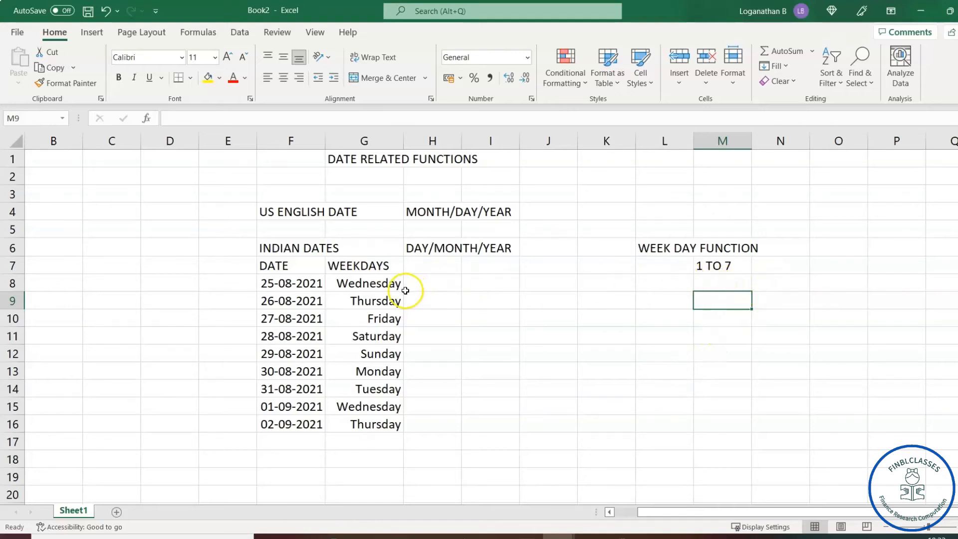
Enter =WEEKDAY(F8) in M8 so it returns 4 for 25-08-2021.
click(718, 282)
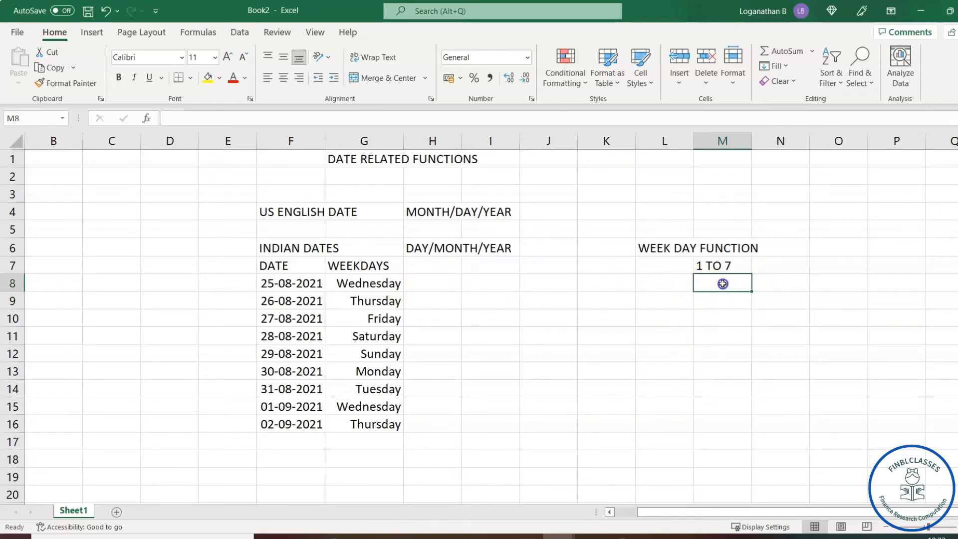
text(=WE)
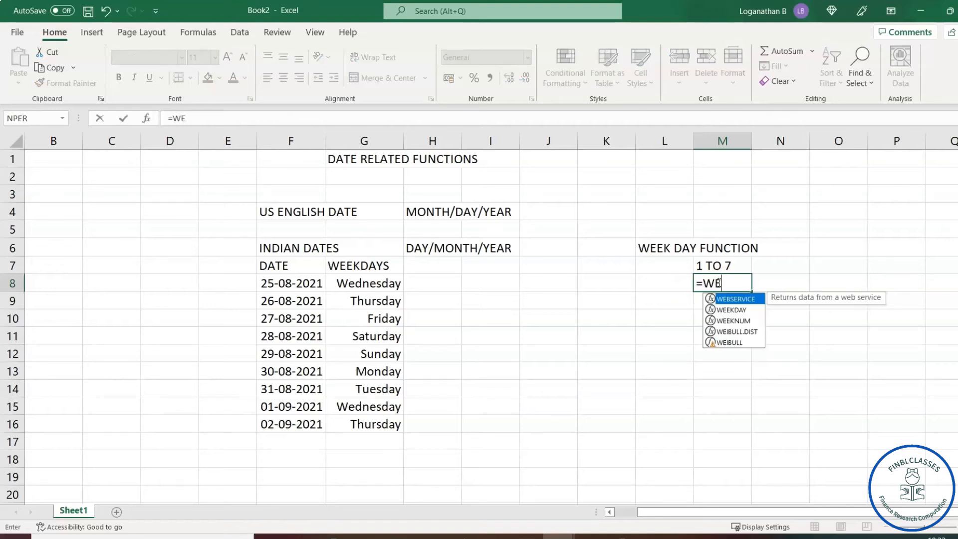
key(Down)
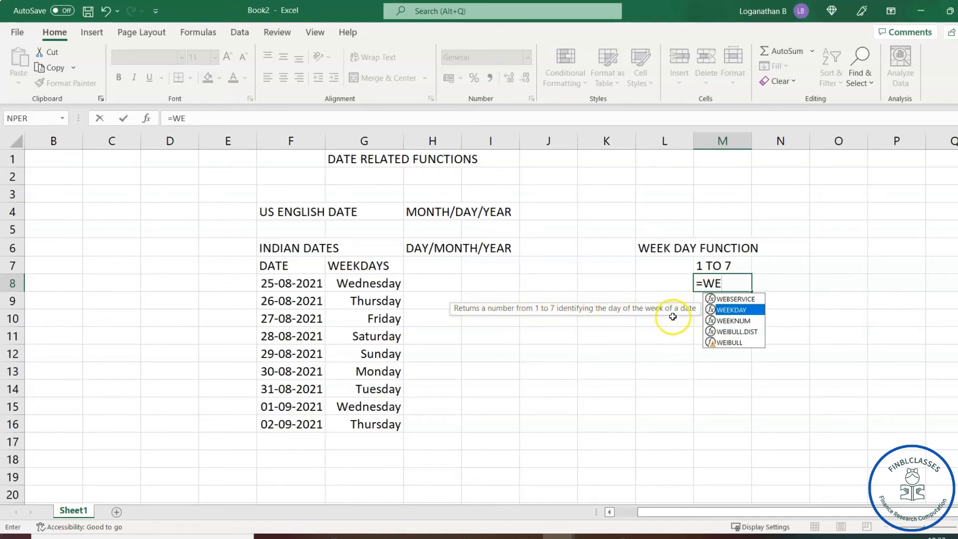
key(Tab)
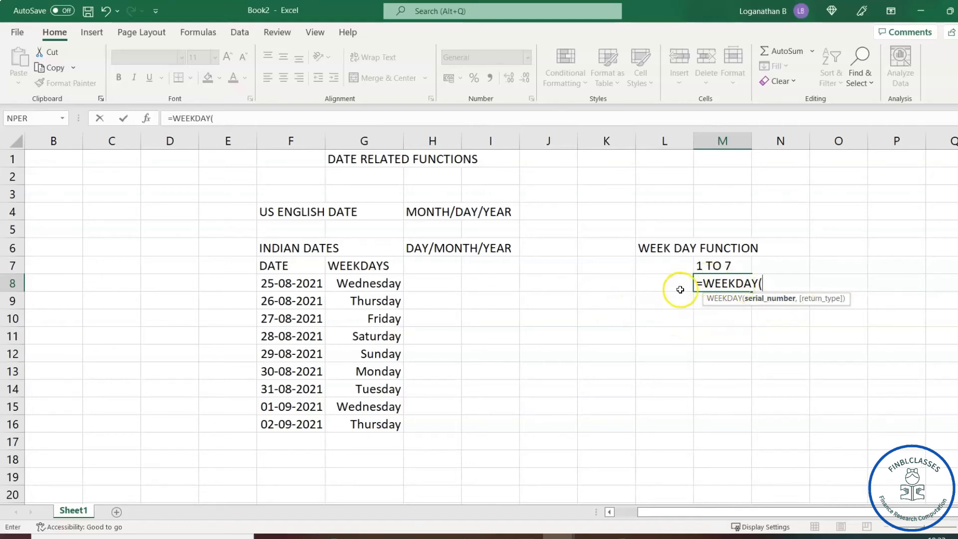
click(293, 284)
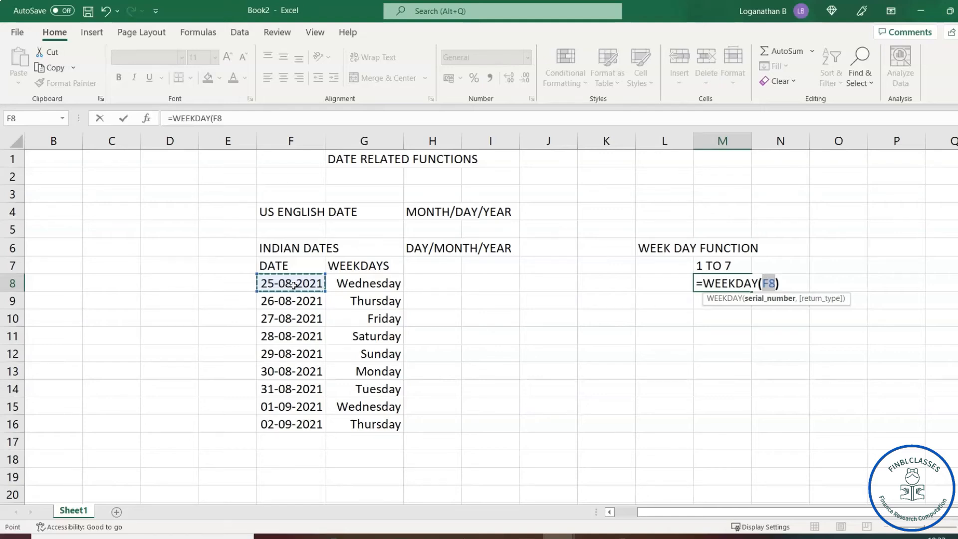
key(Return)
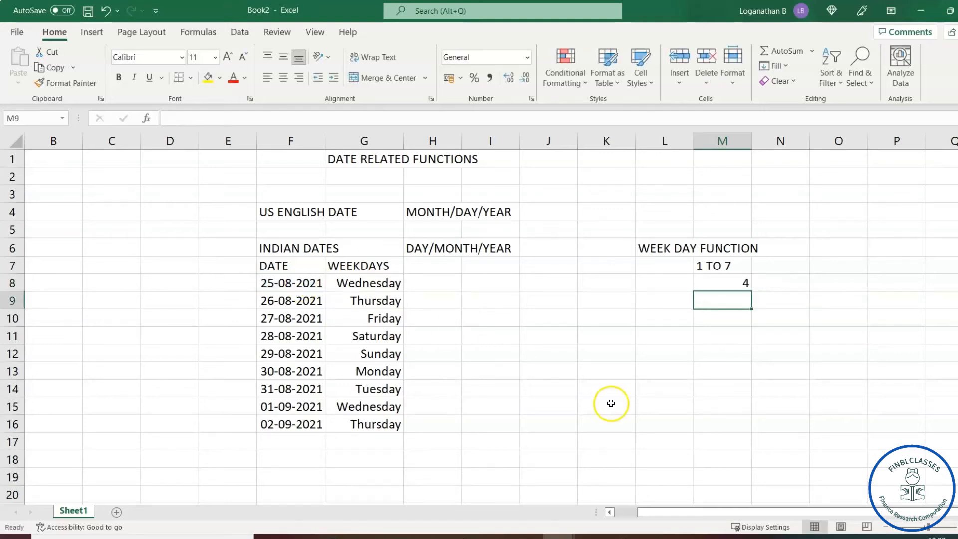
click(744, 283)
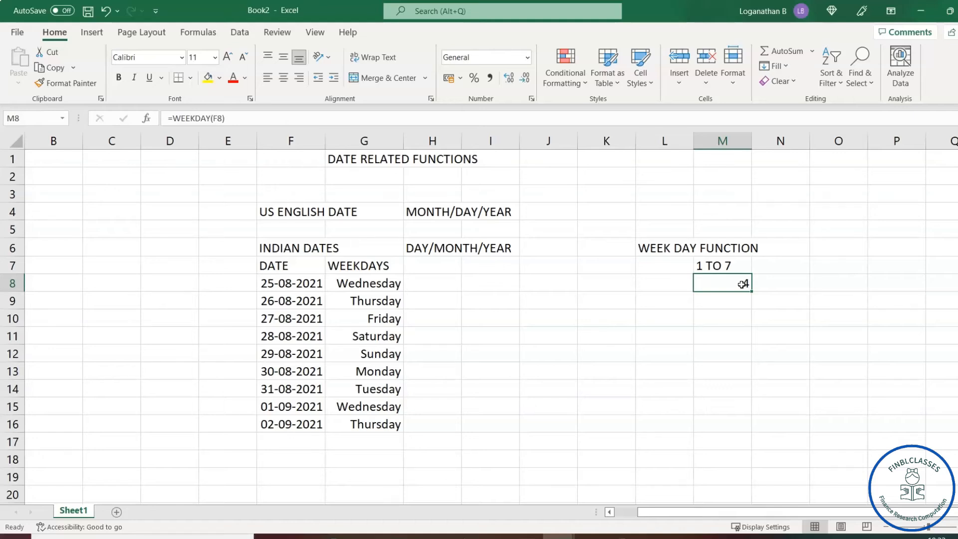
click(710, 332)
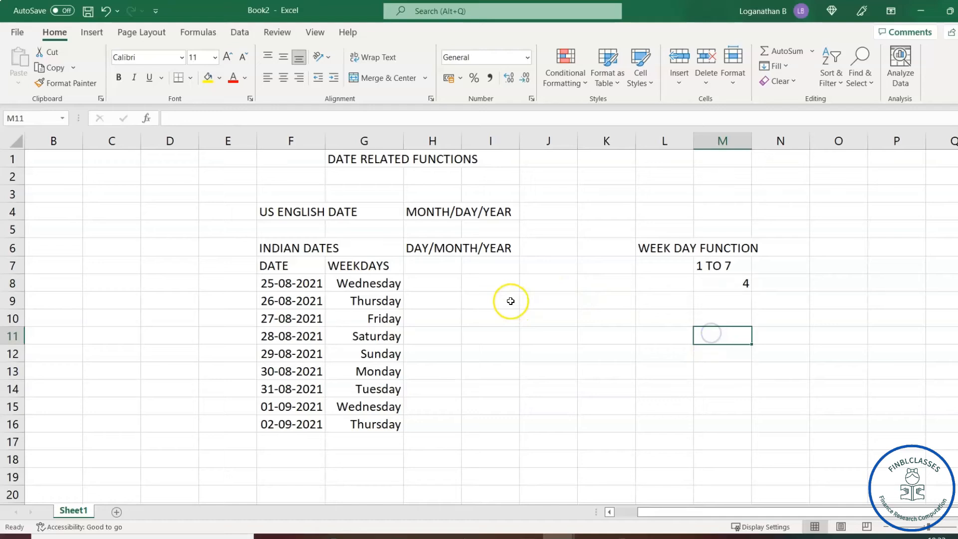
click(509, 300)
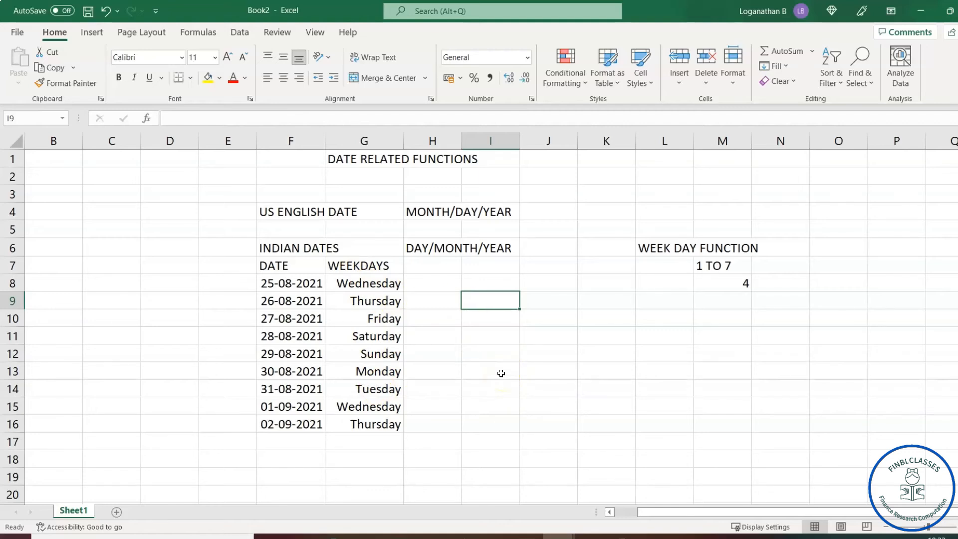
Type the WEEK END heading in I7 and widen column I to fit it.
click(484, 268)
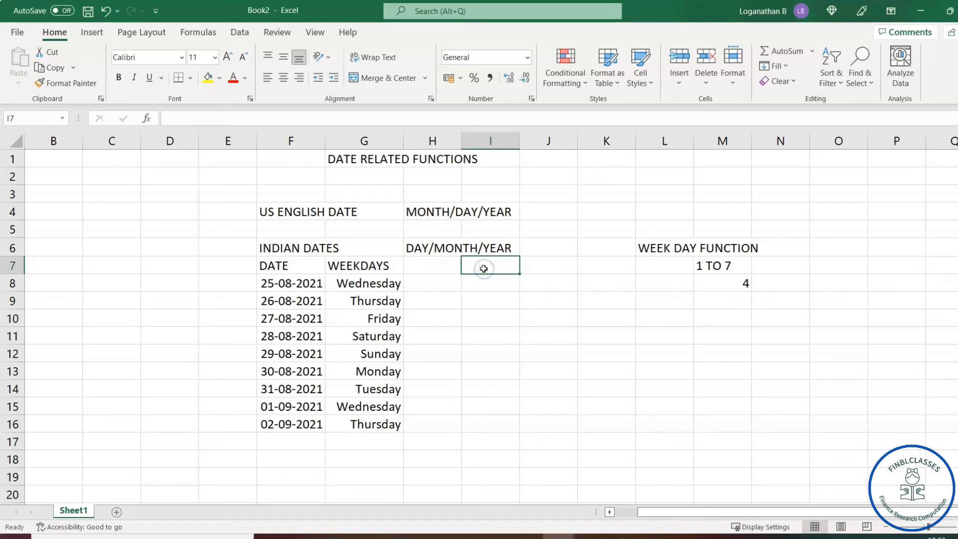
text(WEEK END)
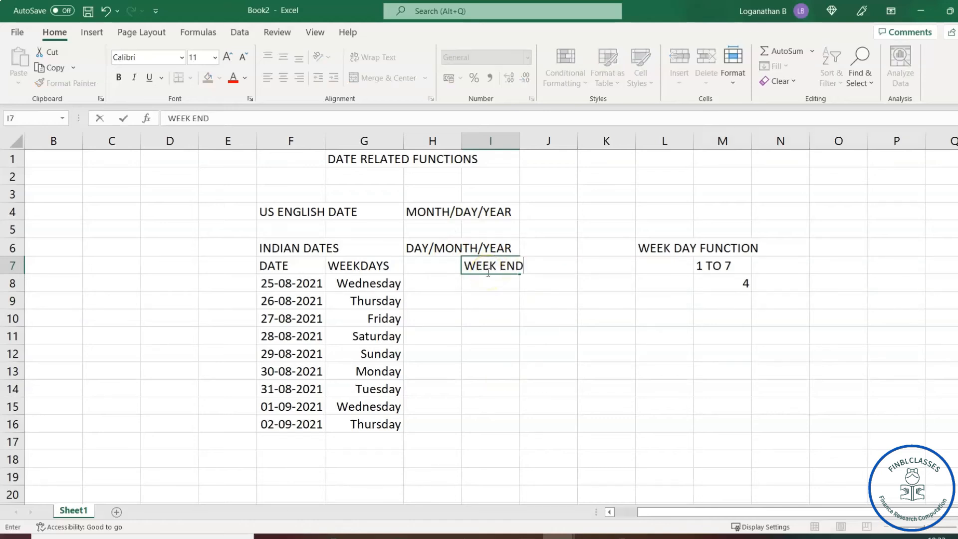
click(538, 317)
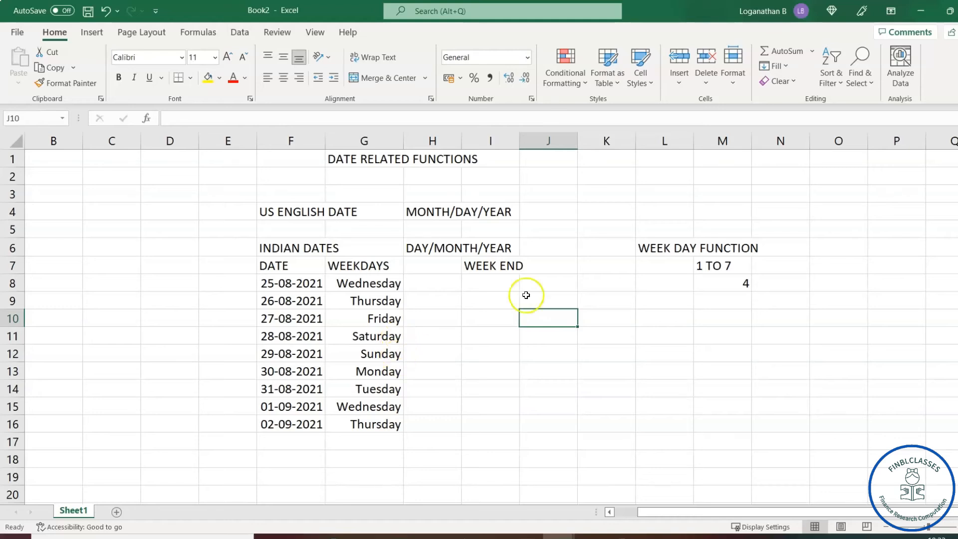
drag(519, 143, 529, 143)
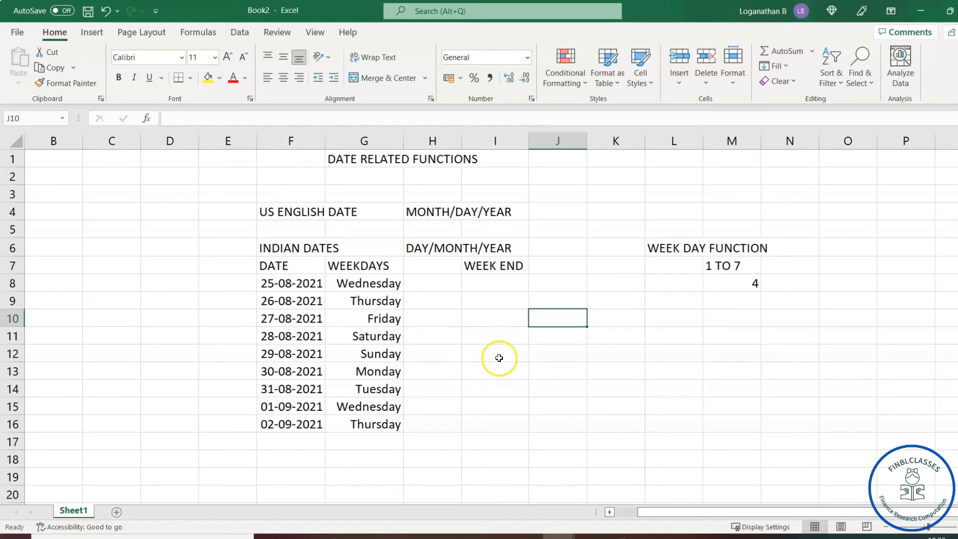
click(488, 284)
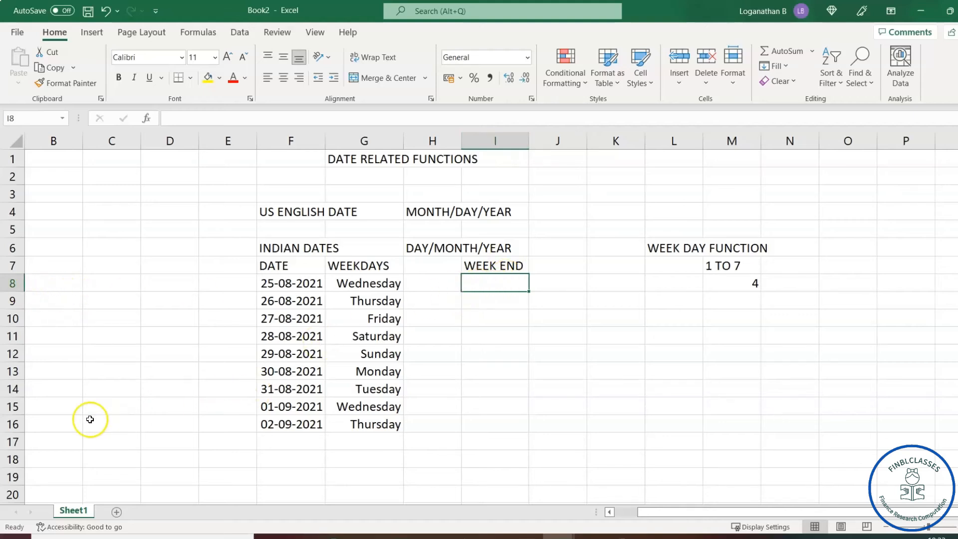
Select I8:I16 and start the formula =IF(OR(WEEKDAY(F8 in I8.
click(493, 283)
drag(494, 283, 498, 423)
text(=)
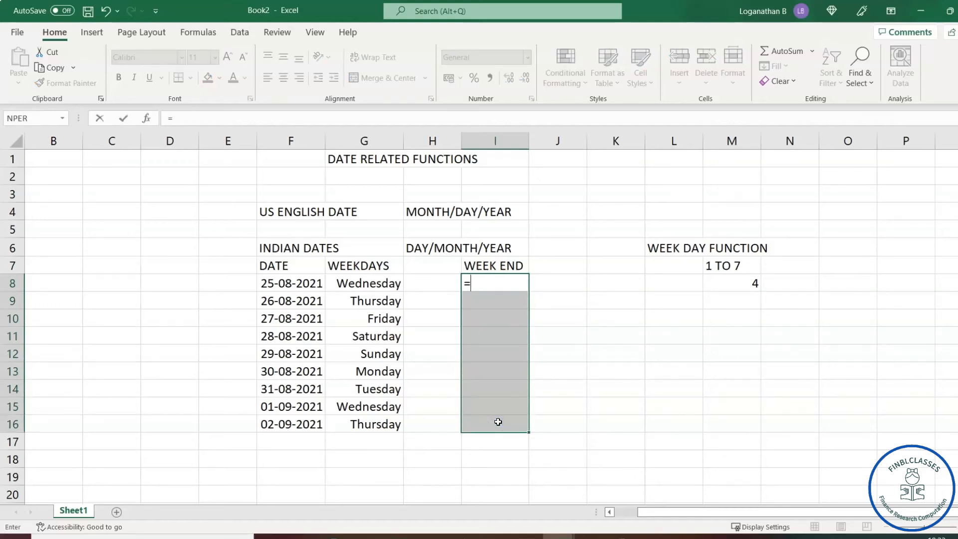
text(IF)
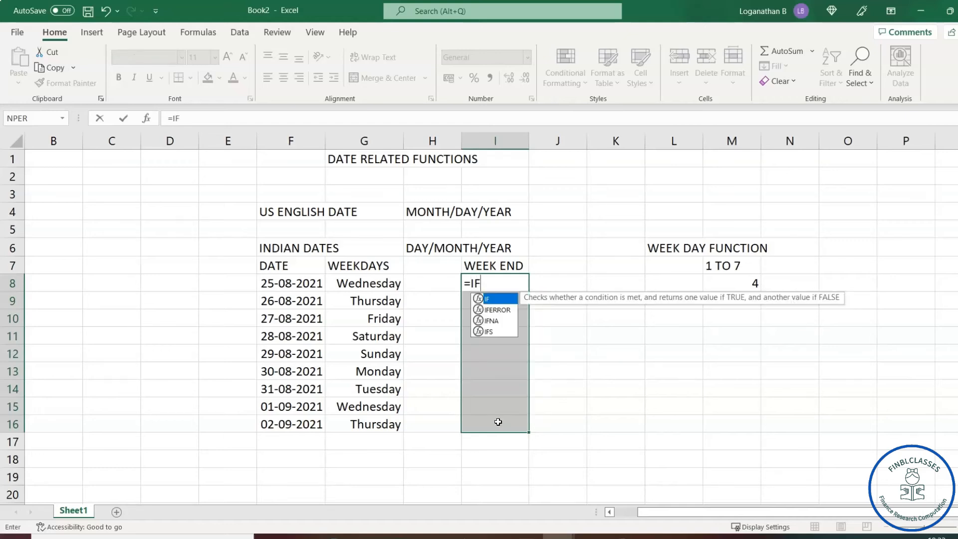
text(()
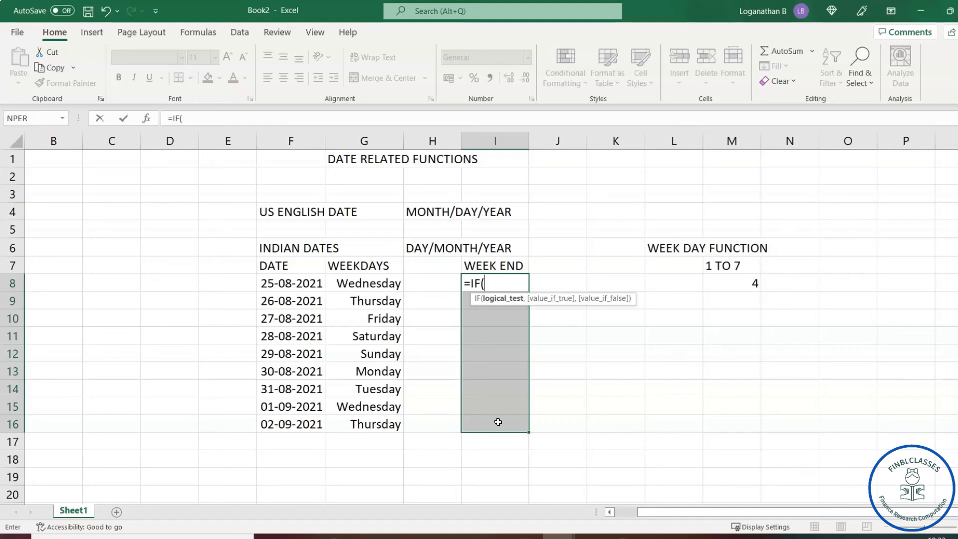
text(OR)
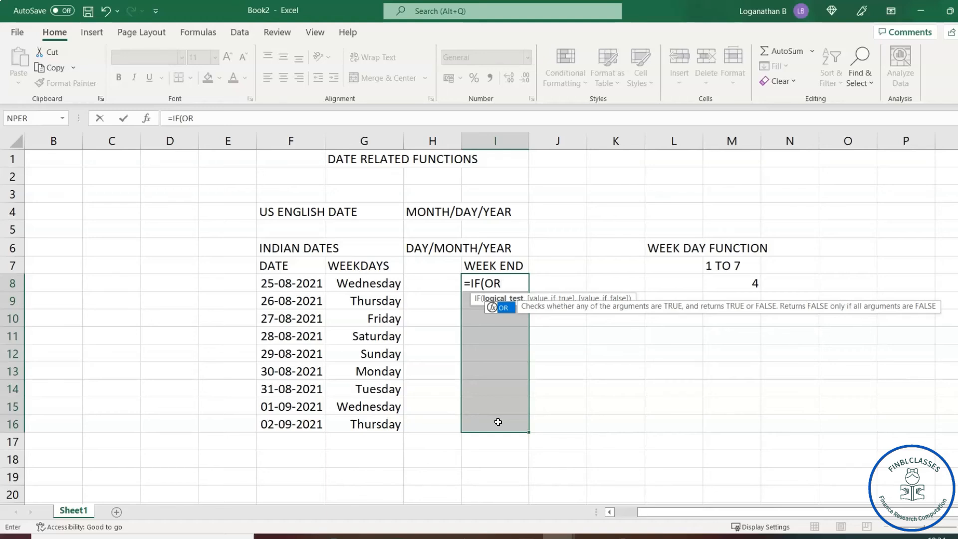
text(()
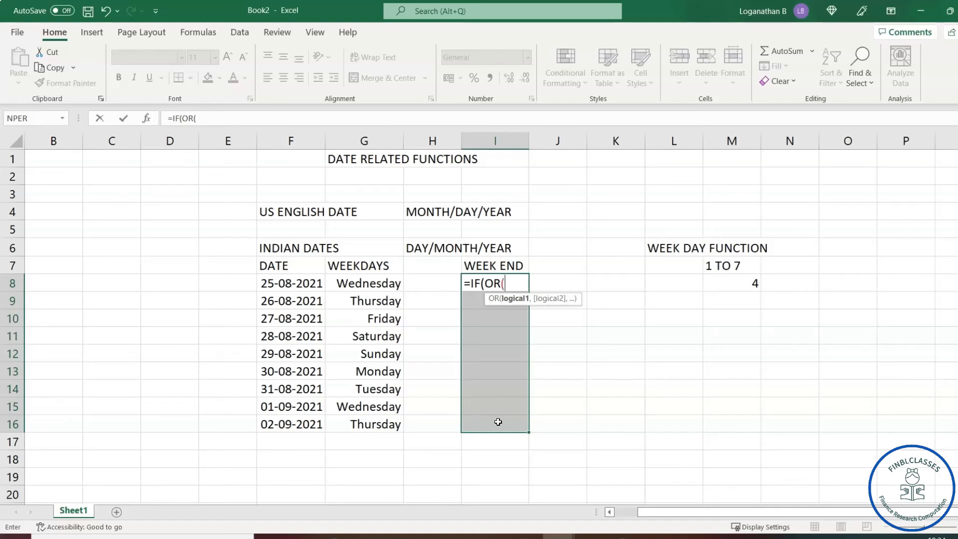
text(WEE)
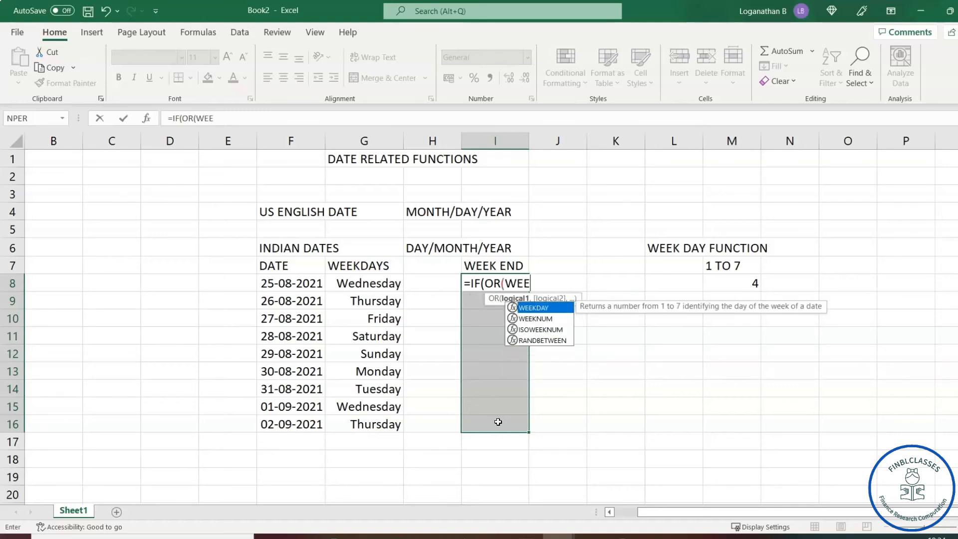
key(Tab)
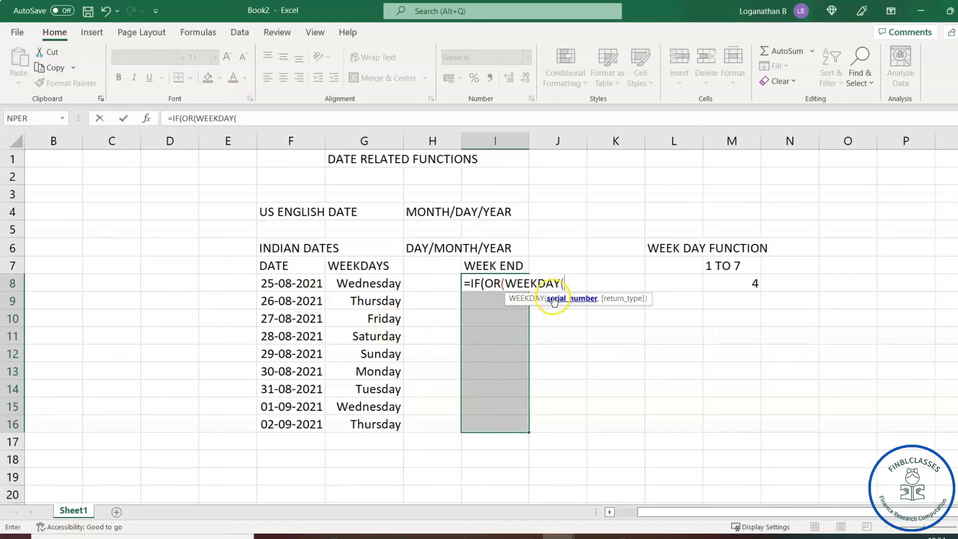
click(278, 284)
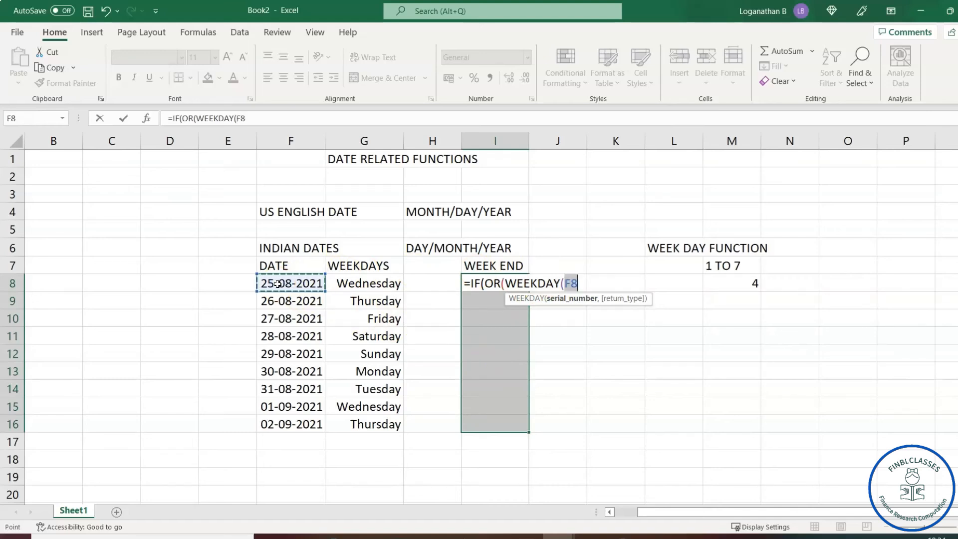
Extend it to =IF(OR(WEEKDAY(F8)=7,WEEKDAY(F8)= for the second weekday test.
text())
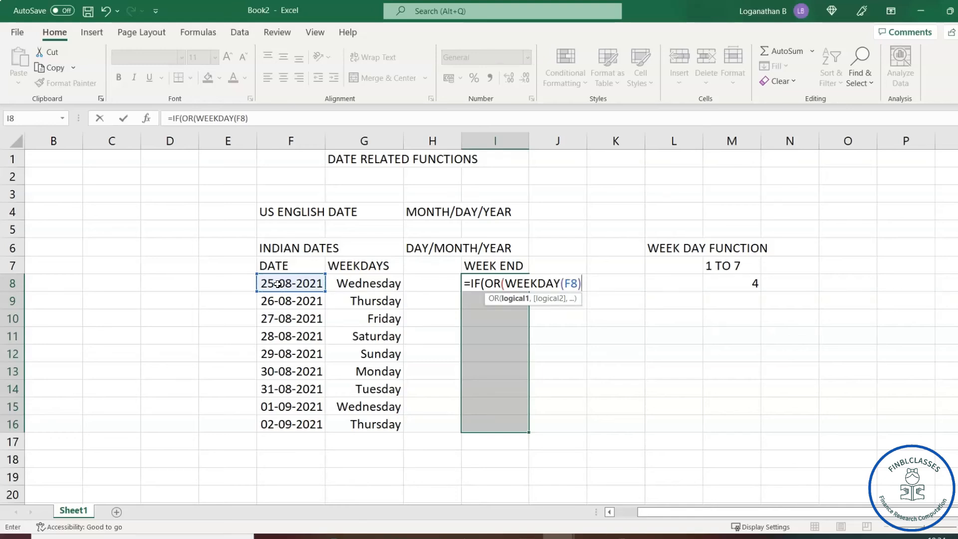
text(=7,)
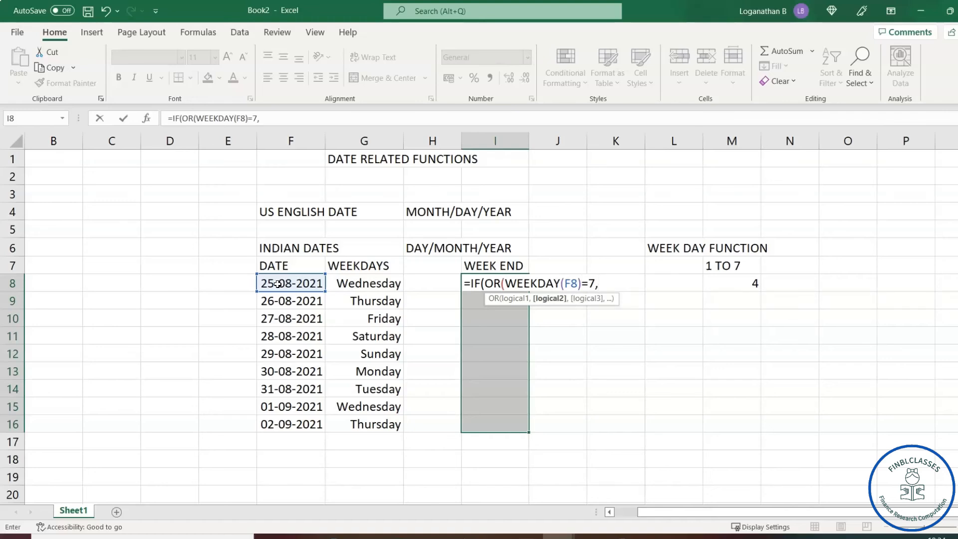
text(WEEKDAY()
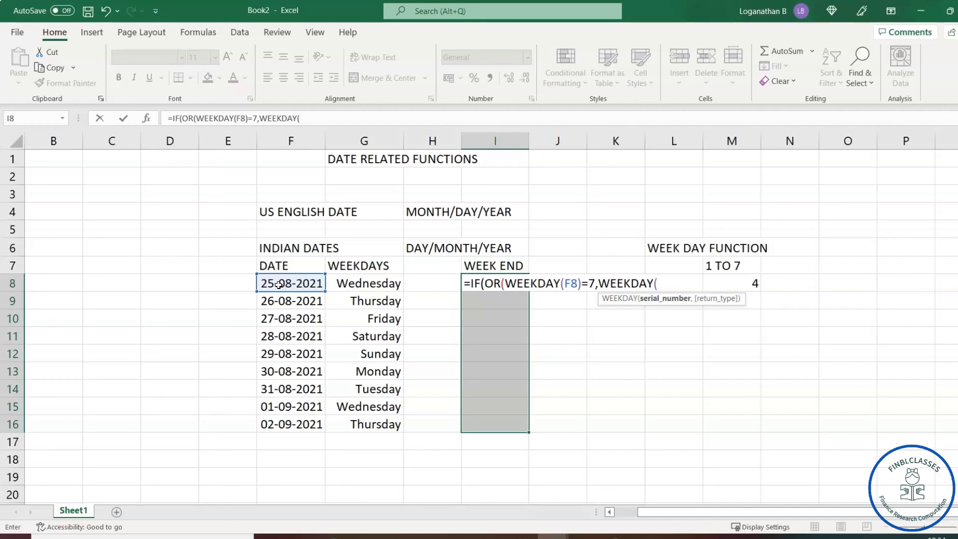
click(295, 285)
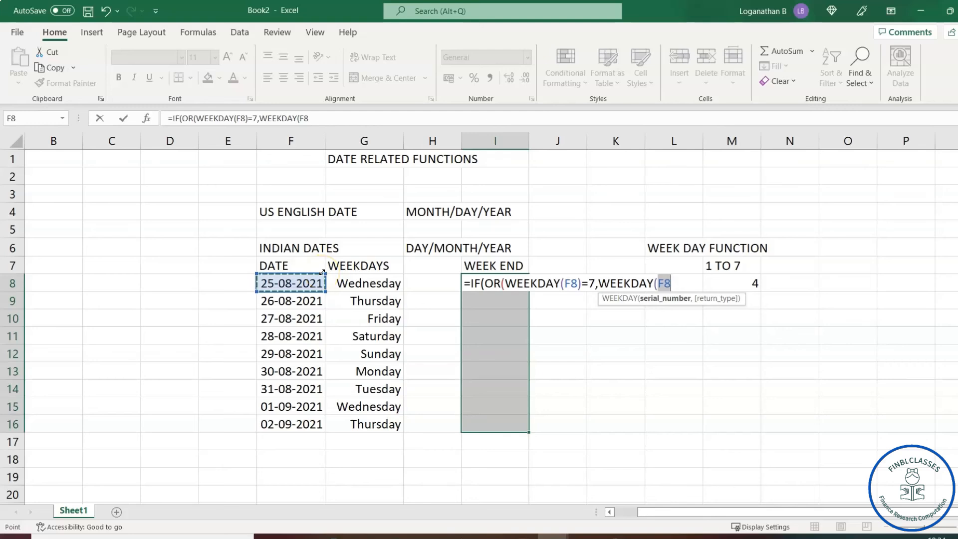
text()=)
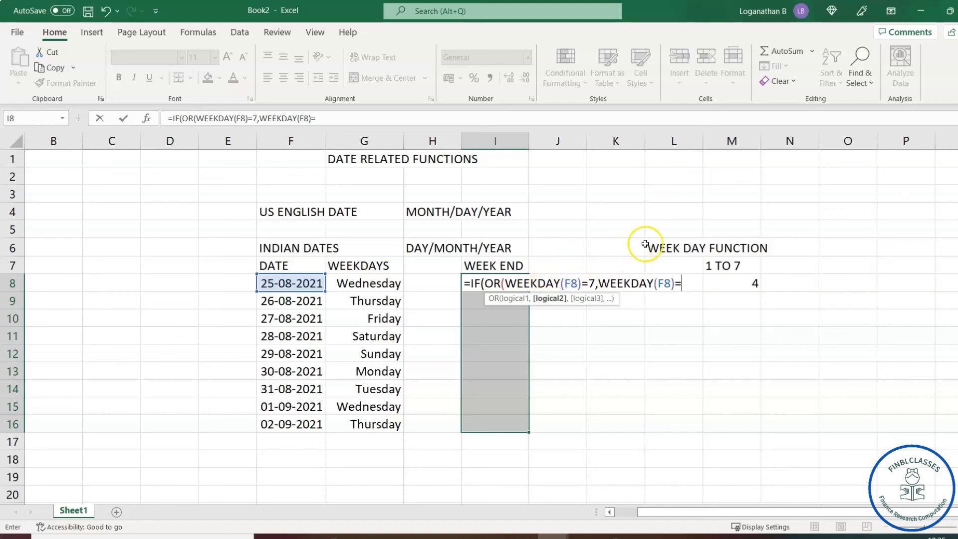
Complete I8 as =IF(OR(WEEKDAY(F8)=7,WEEKDAY(F8)=1),"weekend",""), showing blank for Wednesday.
text(1)
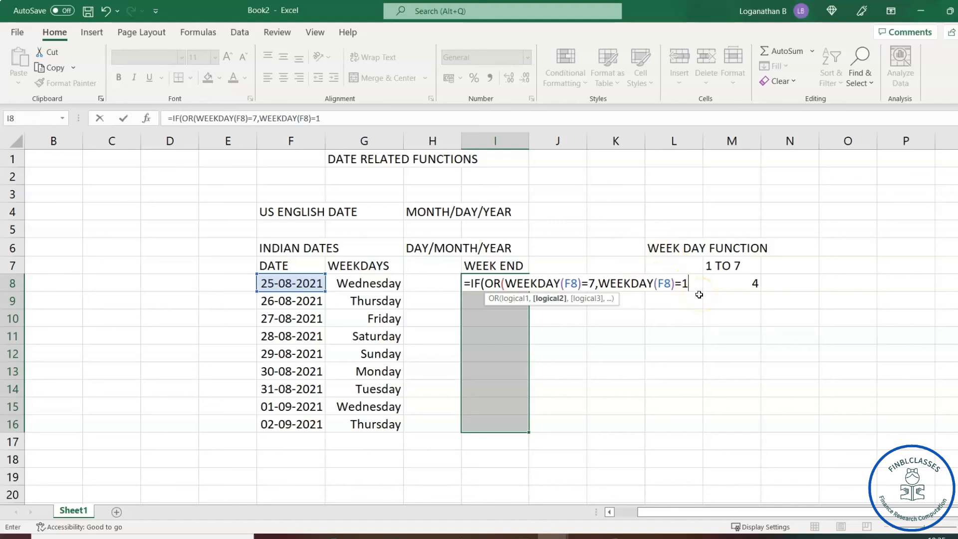
text())
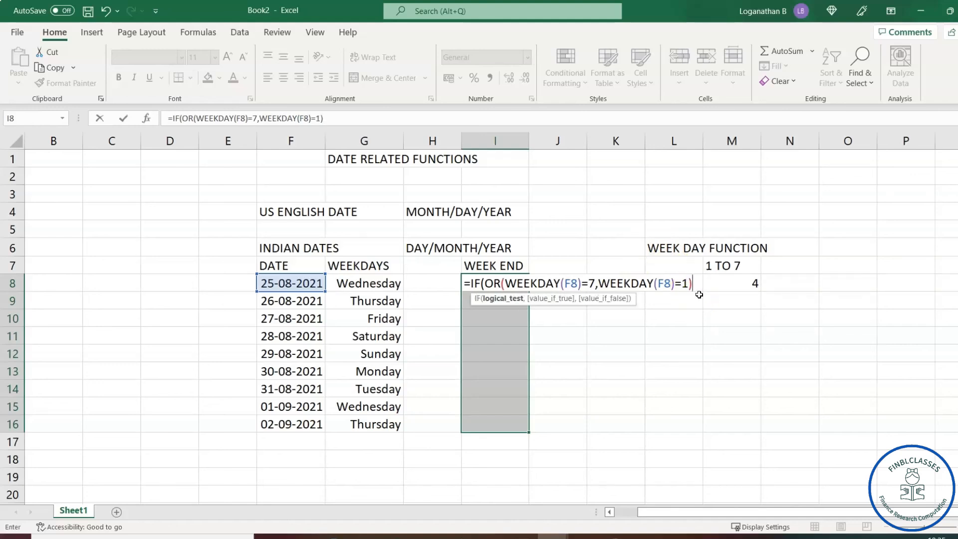
text(,)
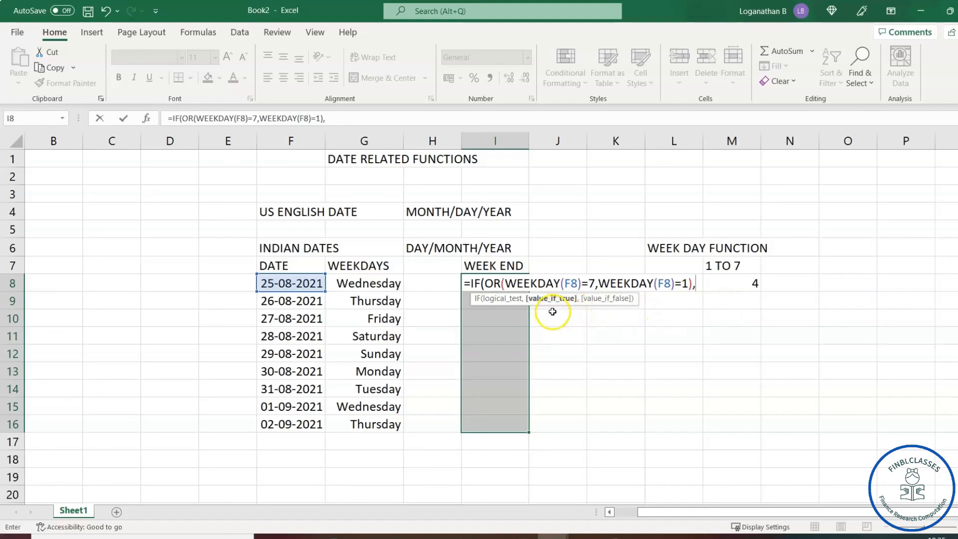
text(")
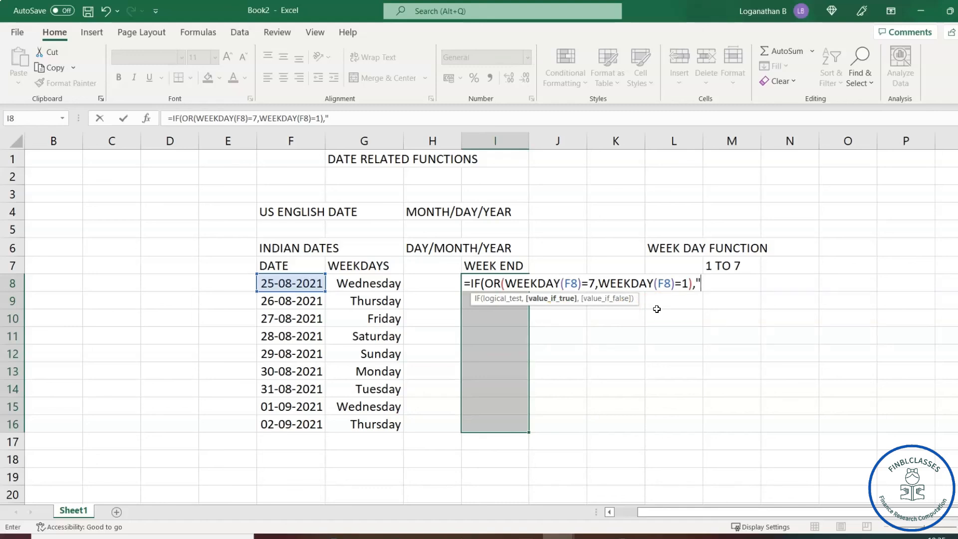
text(weekend)
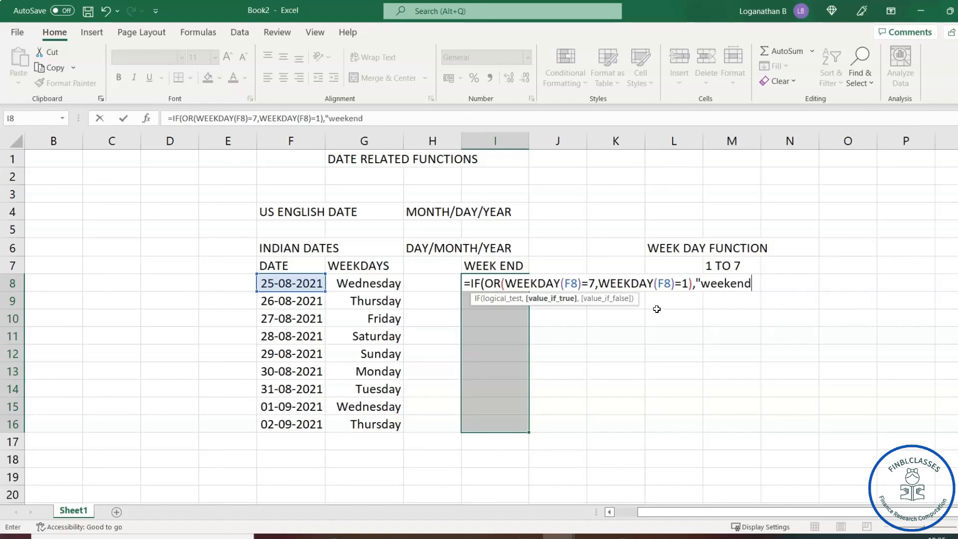
text(",)
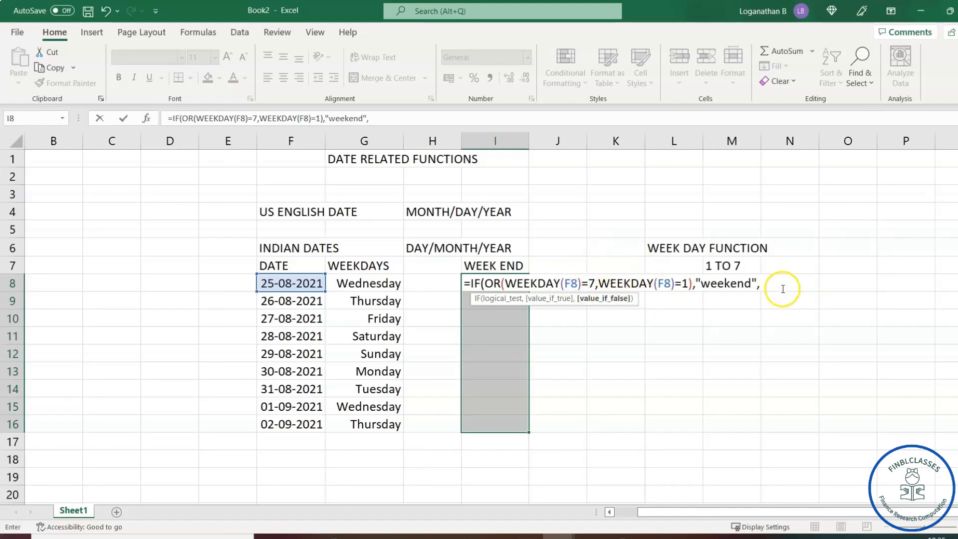
text(""))
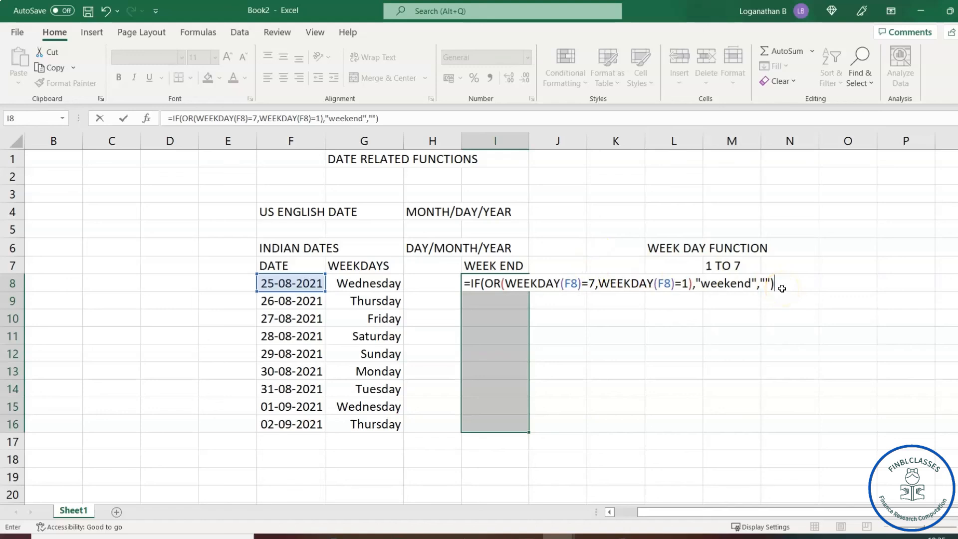
key(Return)
click(492, 283)
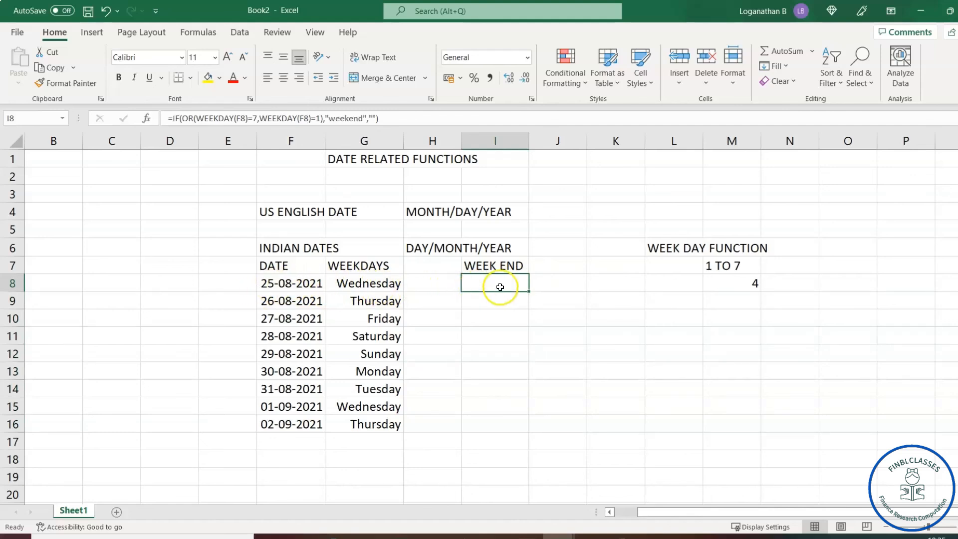
Copy the I8 weekend formula into I9:I16, flagging 28-08-2021 and 29-08-2021 as weekend.
key(ctrl+c)
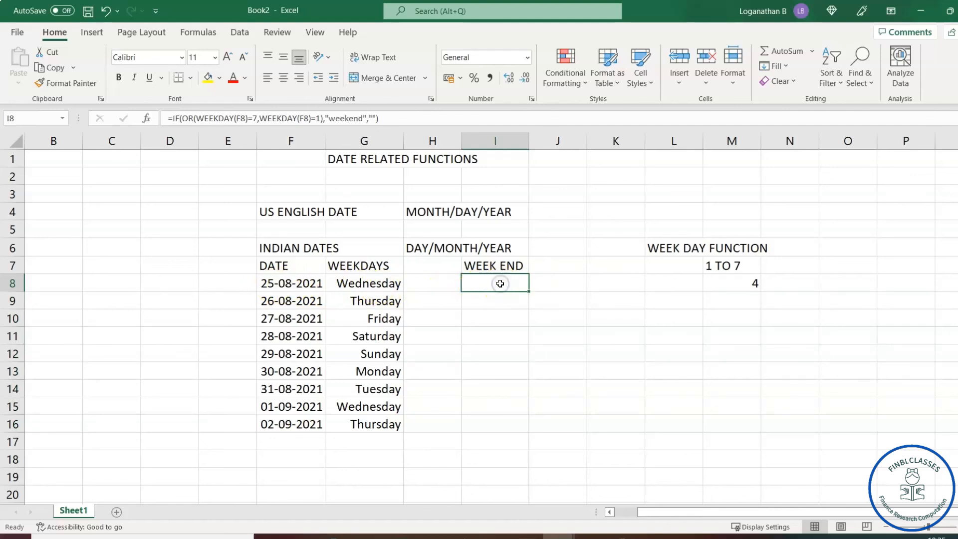
drag(496, 286, 497, 421)
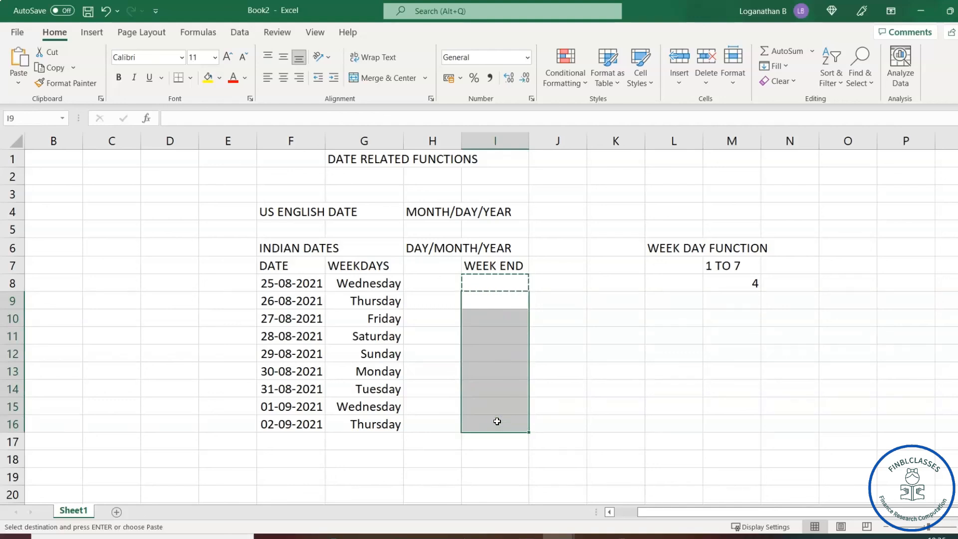
key(ctrl+v)
key(Escape)
click(560, 335)
click(498, 339)
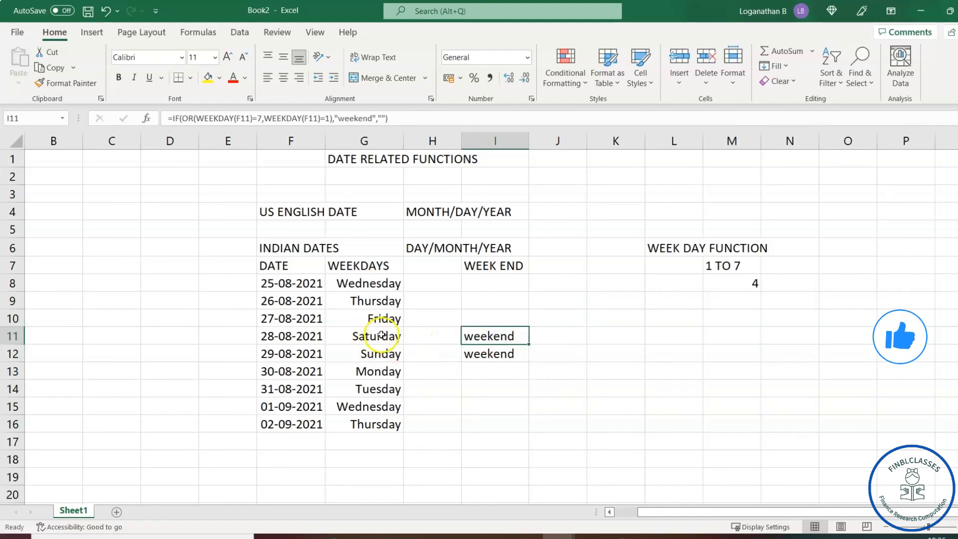
drag(504, 264, 505, 423)
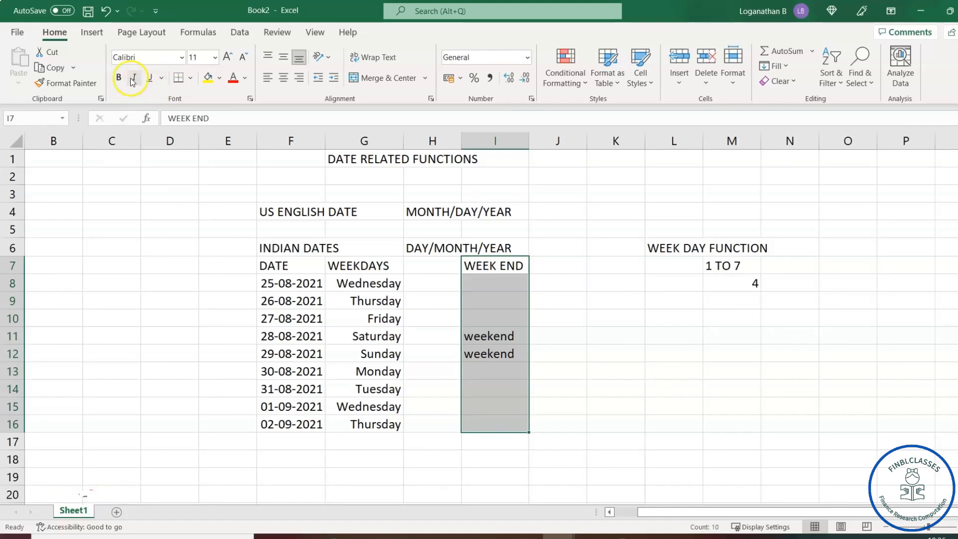